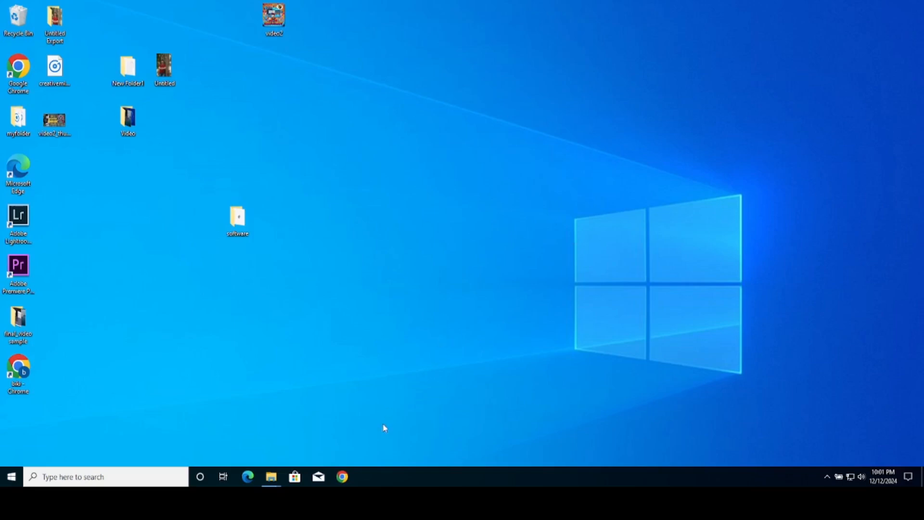
- Search Chrome for 'download dbeaver for windows' and open the DBeaver Community 24.3 download page at its Windows links
left_click(343, 477)
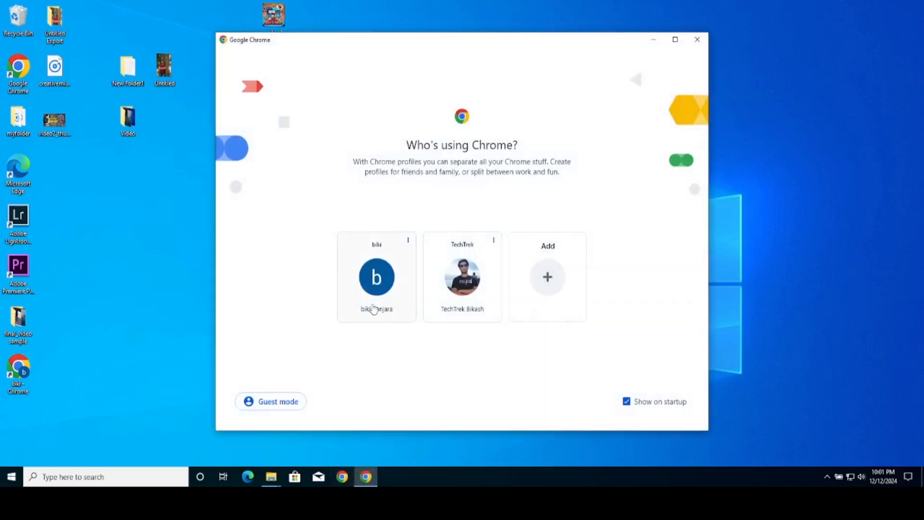
left_click(369, 295)
left_click(282, 34)
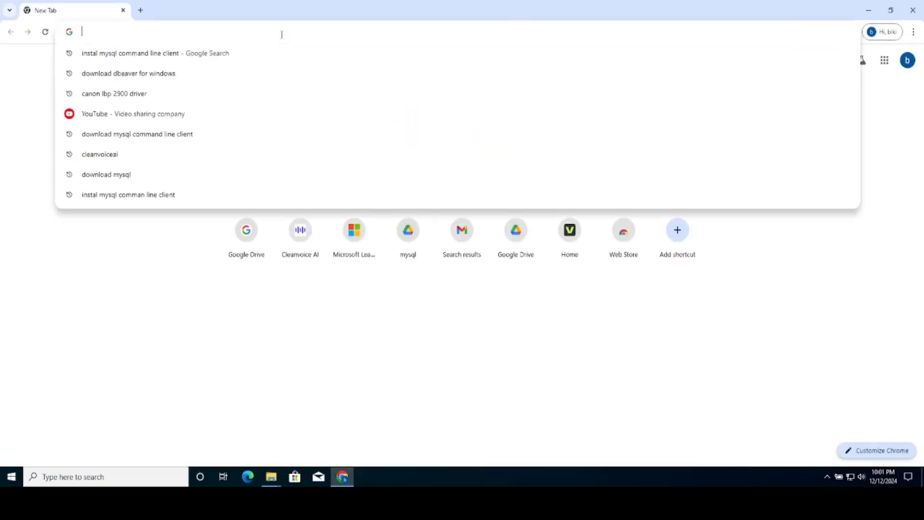
left_click(206, 77)
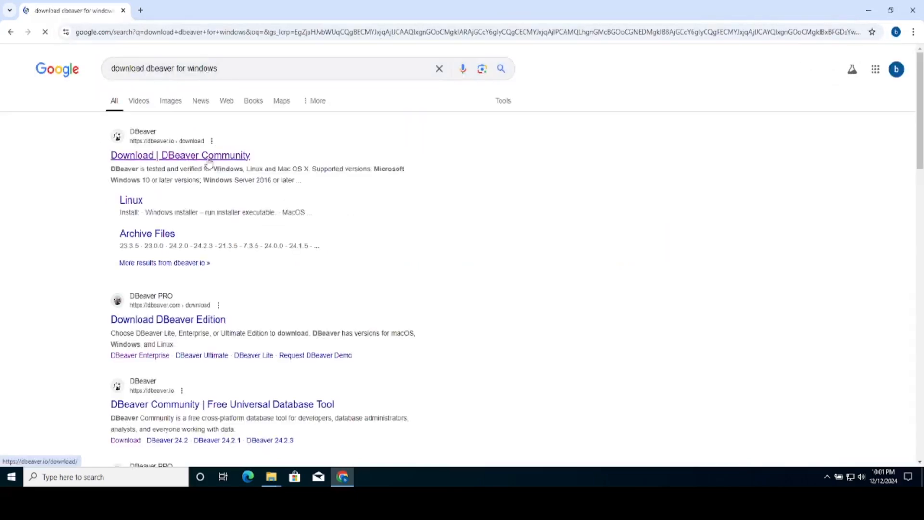
left_click(207, 159)
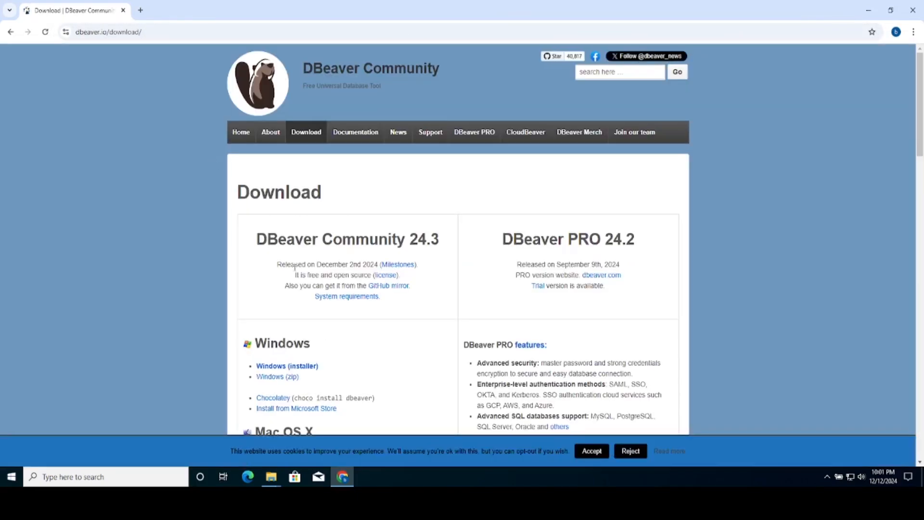
scroll(296, 279, "down", 3)
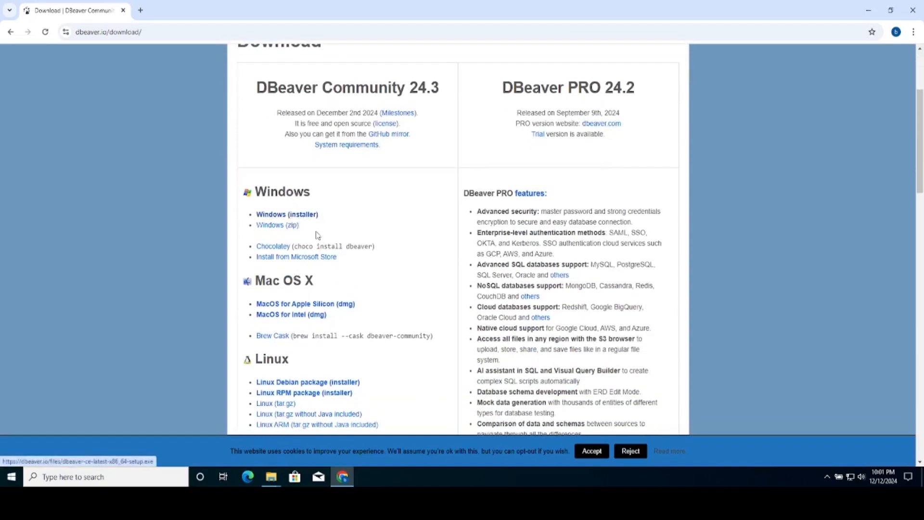
scroll(319, 238, "down", 2)
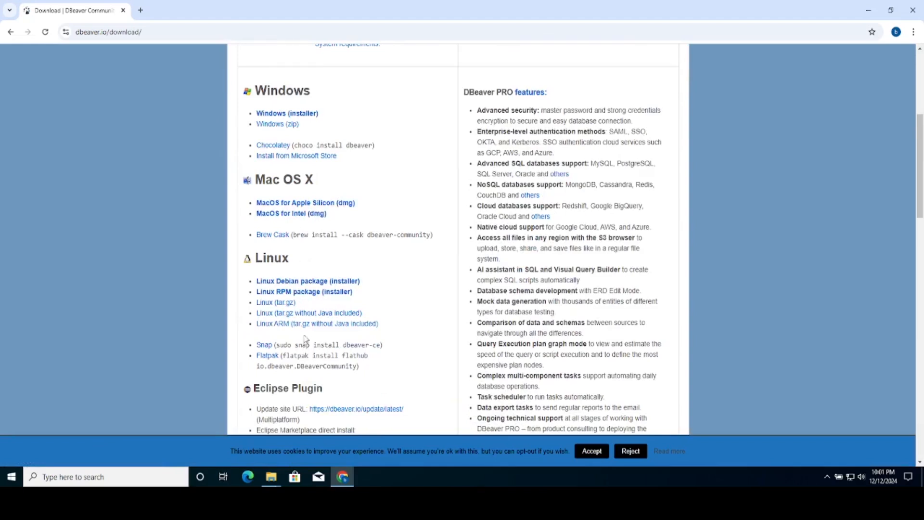
scroll(345, 271, "up", 2)
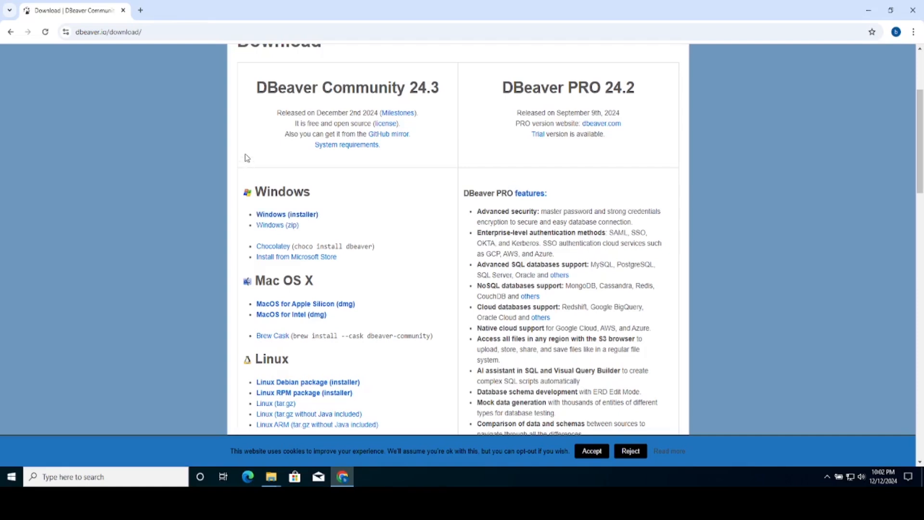
- In a new tab, search 'download mysql command line client', open the MySQL Shell download page, then minimize Chrome
left_click(141, 10)
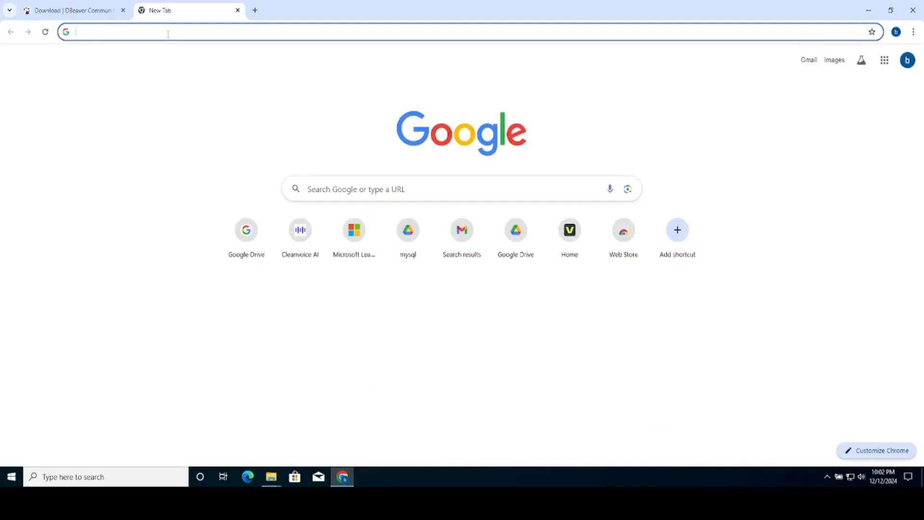
type("sownload m")
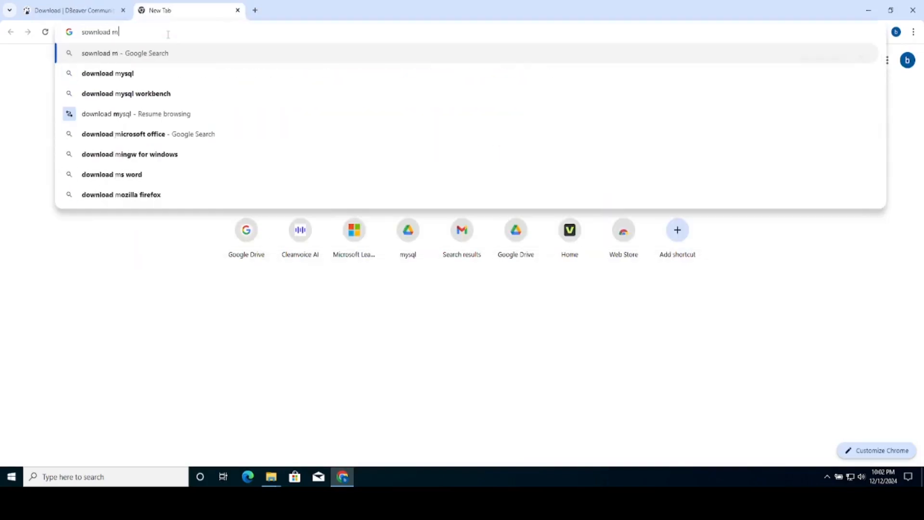
key("ctrl+a")
type("download")
key("ctrl+a")
key("BackSpace")
type("dow")
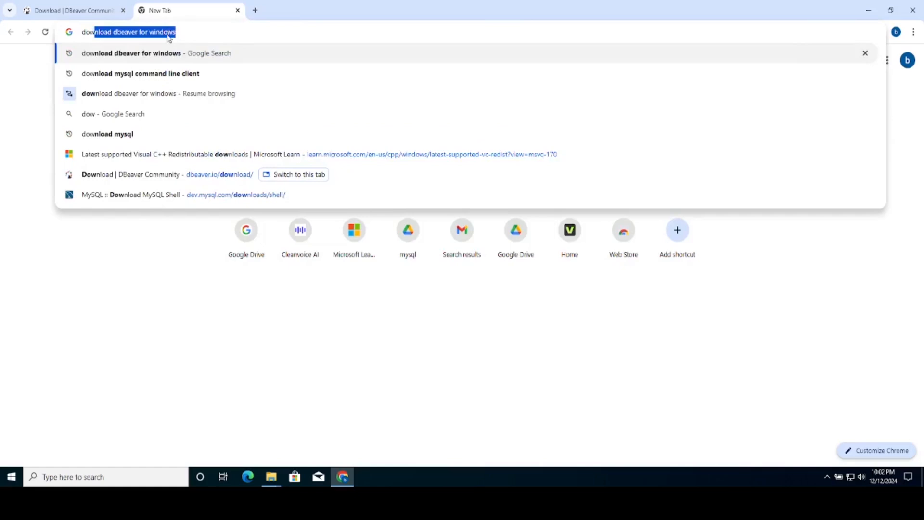
left_click(182, 71)
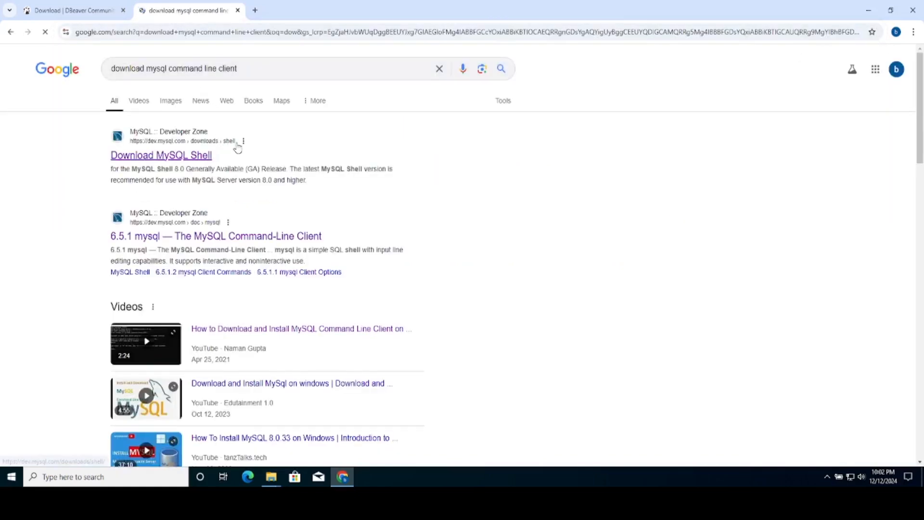
left_click(200, 155)
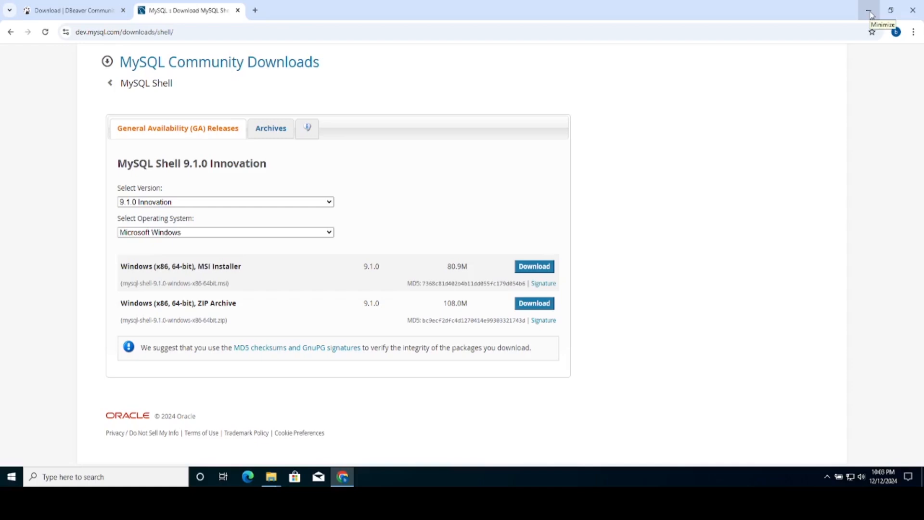
left_click(869, 11)
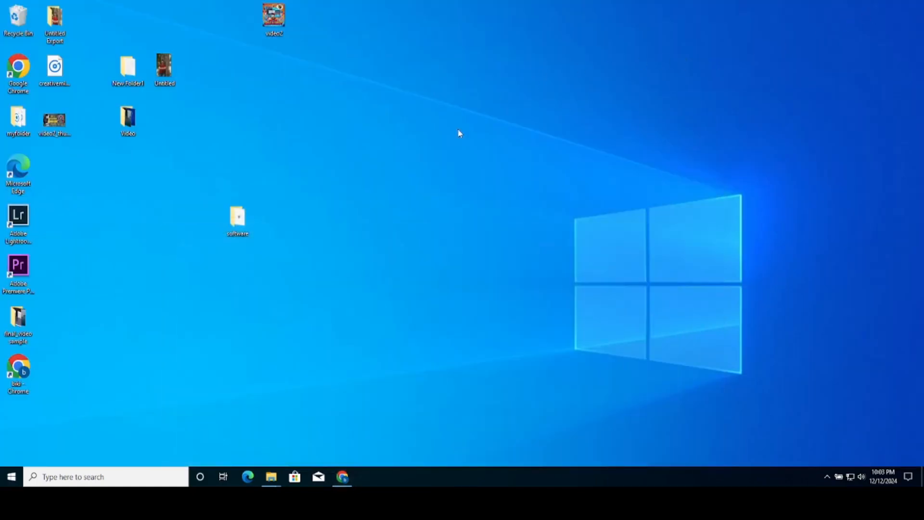
- Install MySQL Server 9.0 from mysql-9.0.0-winx64 with the license accepted and the Complete setup type
mouse_move(271, 476)
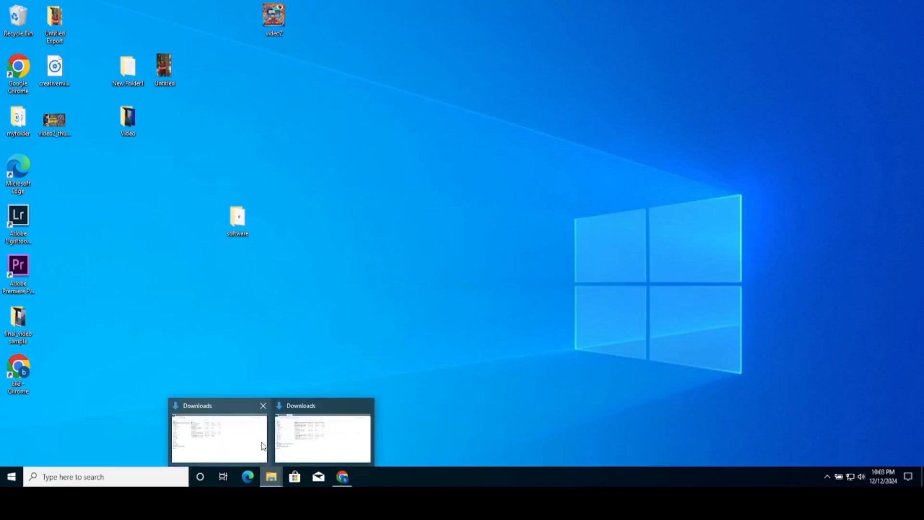
left_click(316, 435)
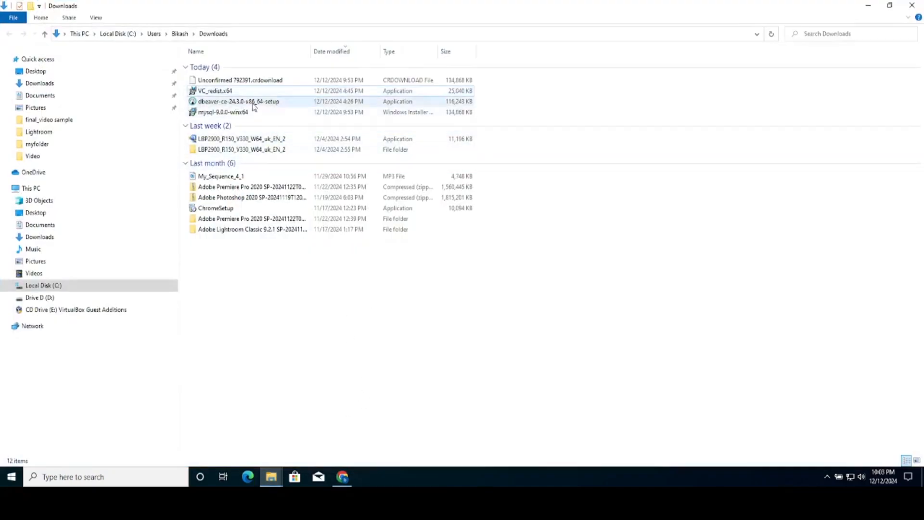
mouse_move(247, 119)
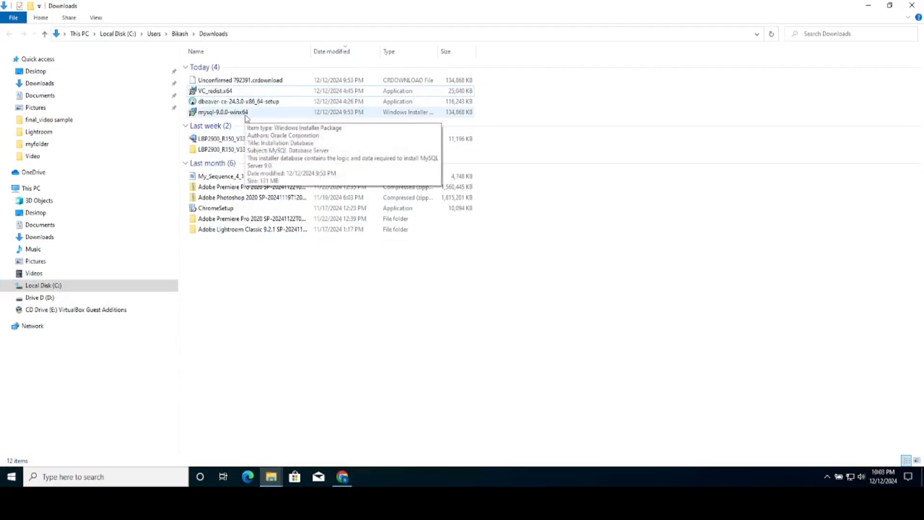
double_click(246, 118)
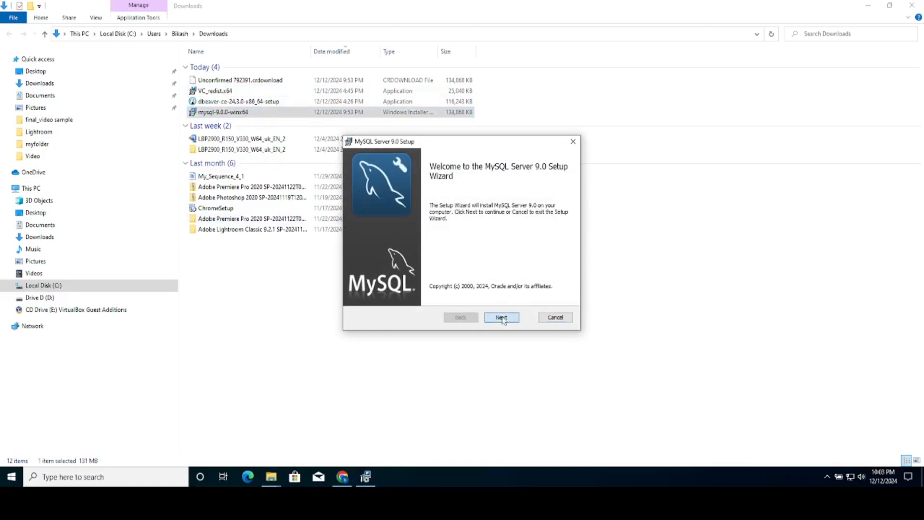
left_click(501, 317)
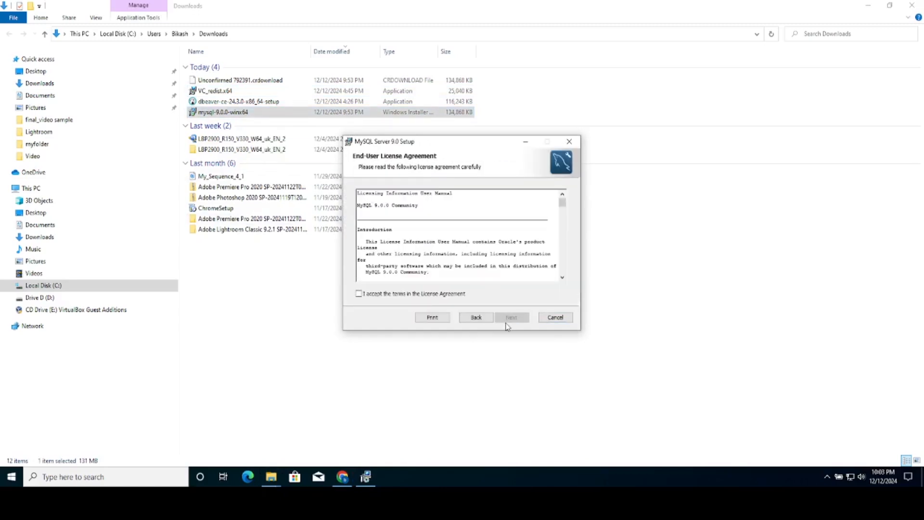
left_click(426, 295)
left_click(506, 320)
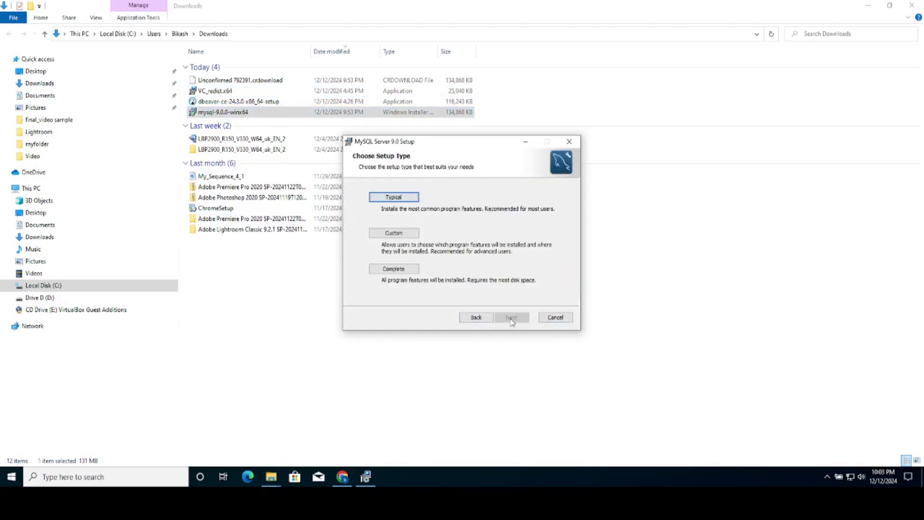
left_click(407, 269)
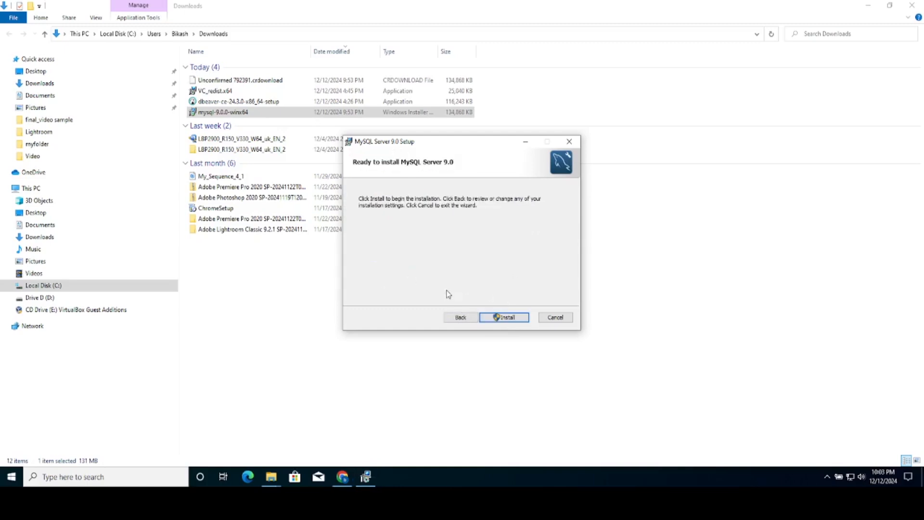
left_click(509, 319)
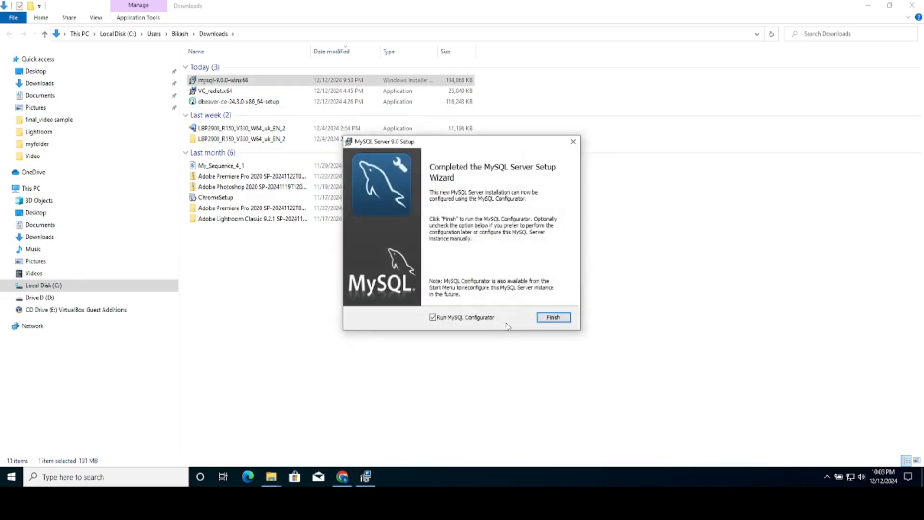
left_click(560, 323)
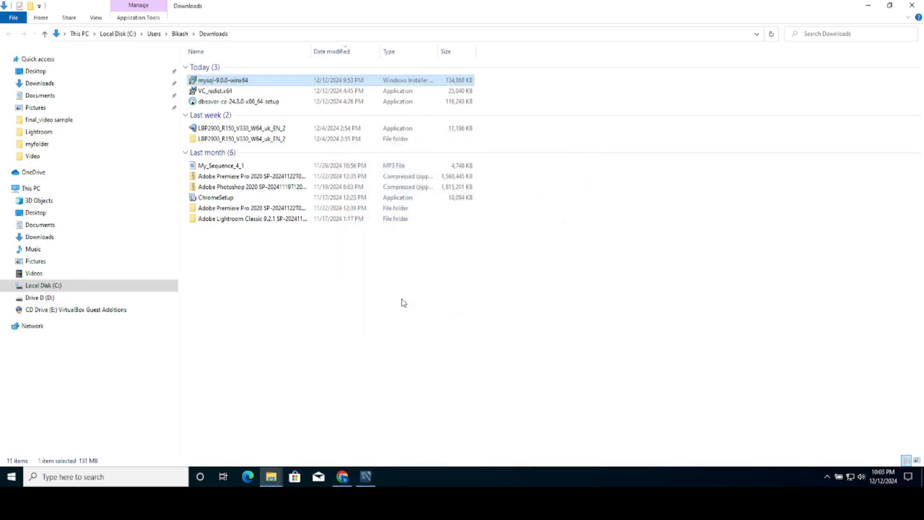
- Install DBeaver Community 24.3.0 for the current user with default components, folder and a desktop shortcut
double_click(259, 103)
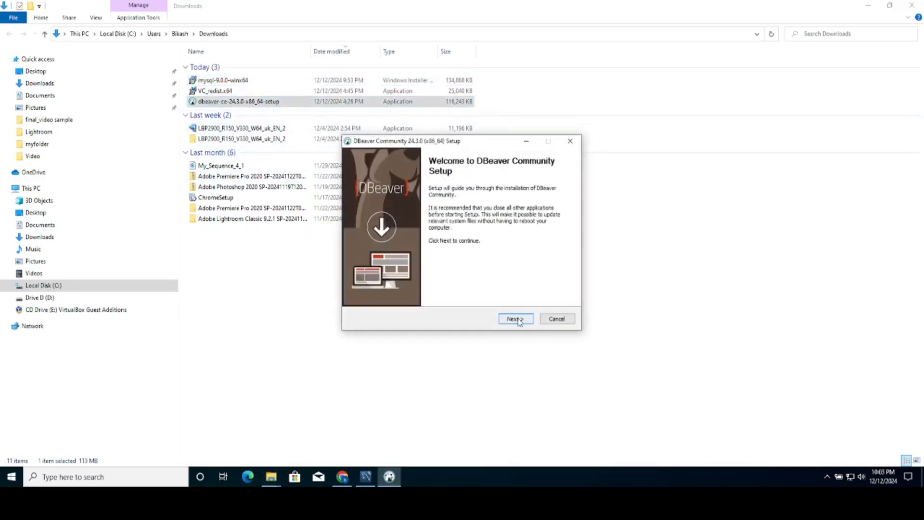
left_click(517, 320)
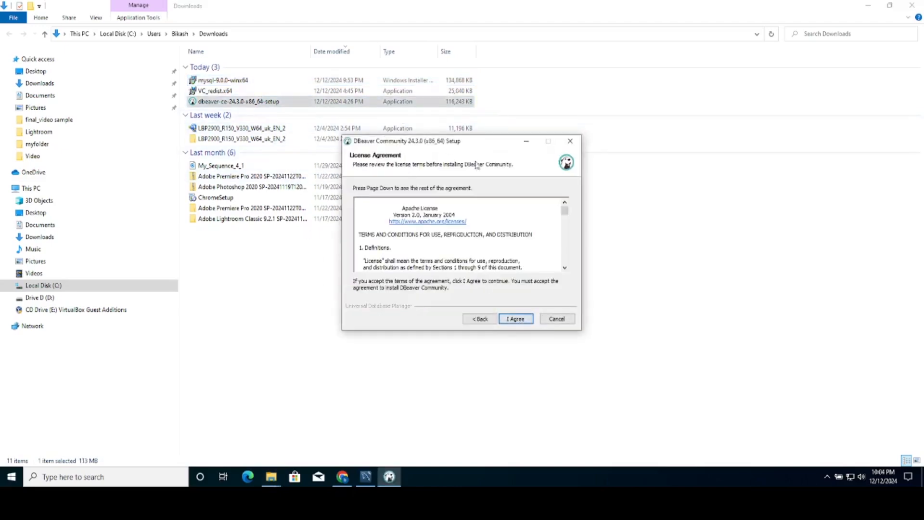
scroll(480, 223, "down", 4)
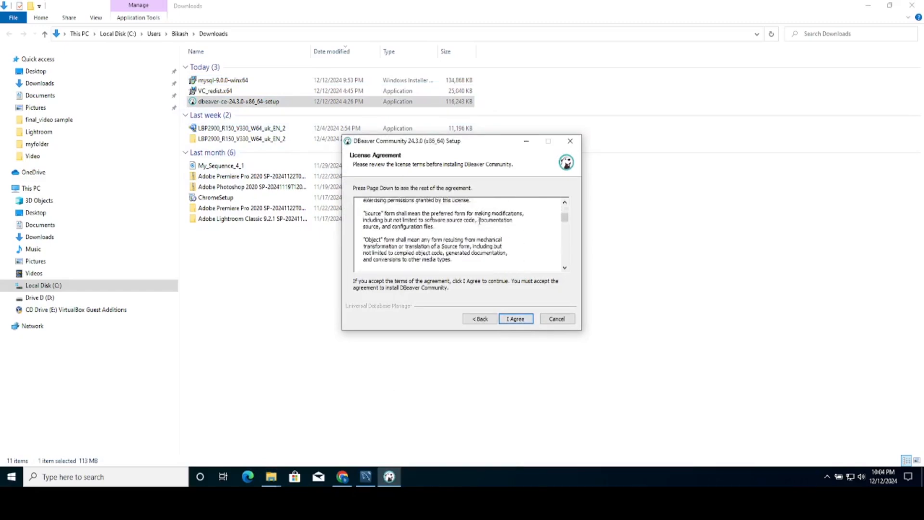
scroll(479, 221, "up", 3)
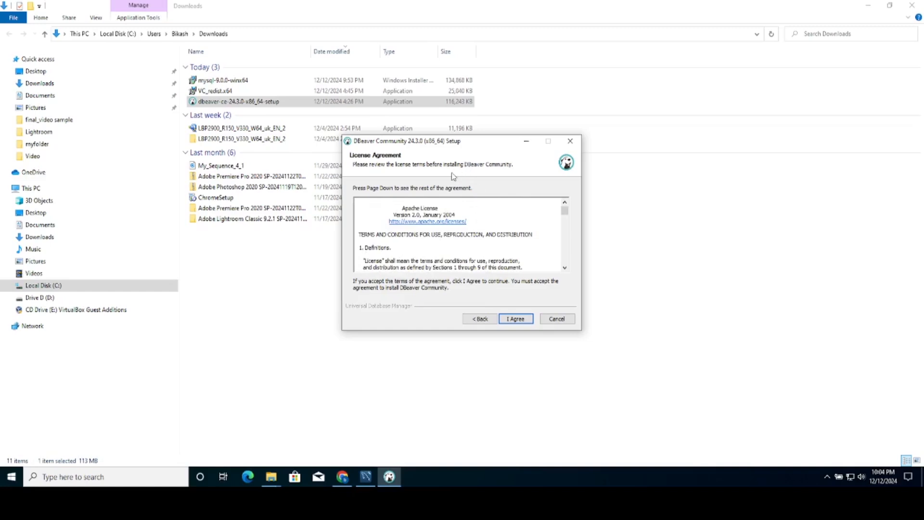
left_click(522, 320)
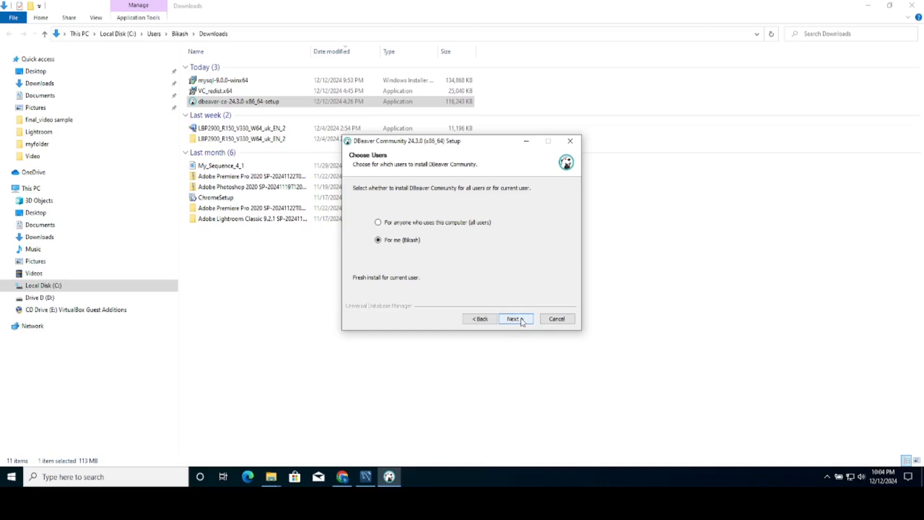
left_click(522, 322)
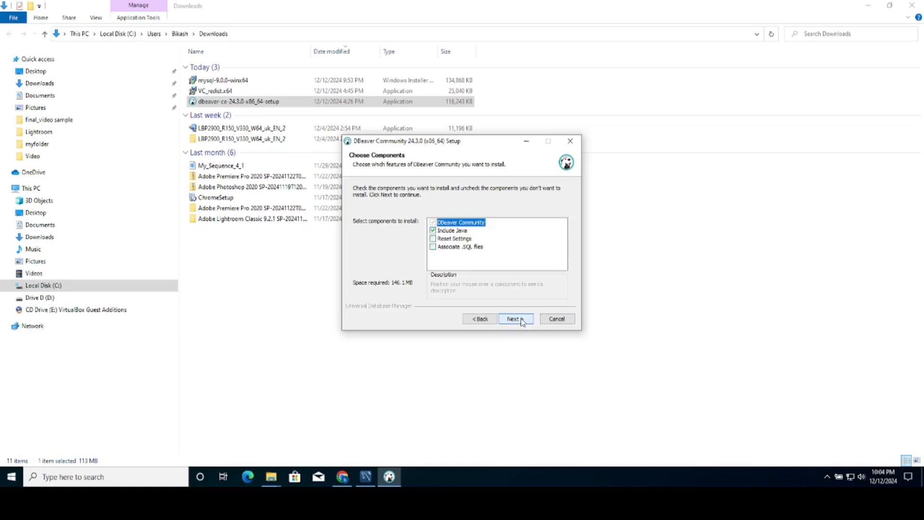
left_click(522, 321)
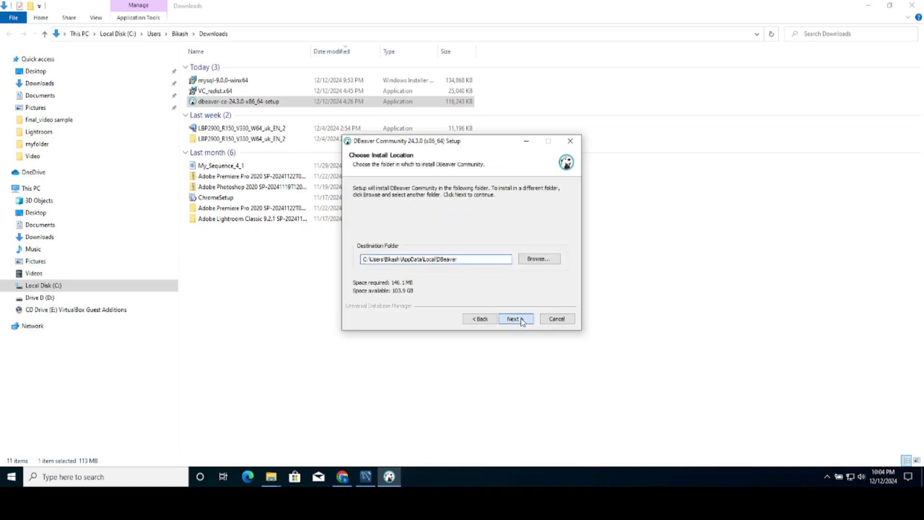
left_click(522, 322)
left_click(522, 321)
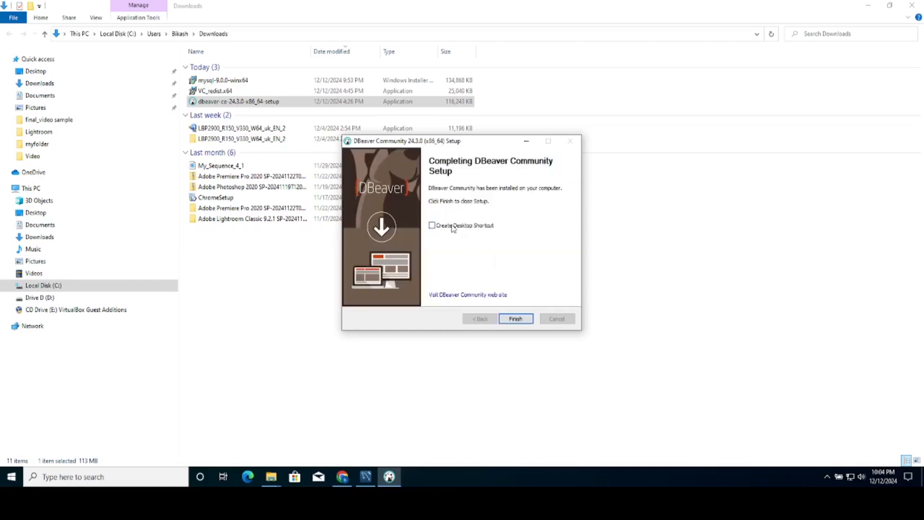
left_click(453, 225)
left_click(515, 318)
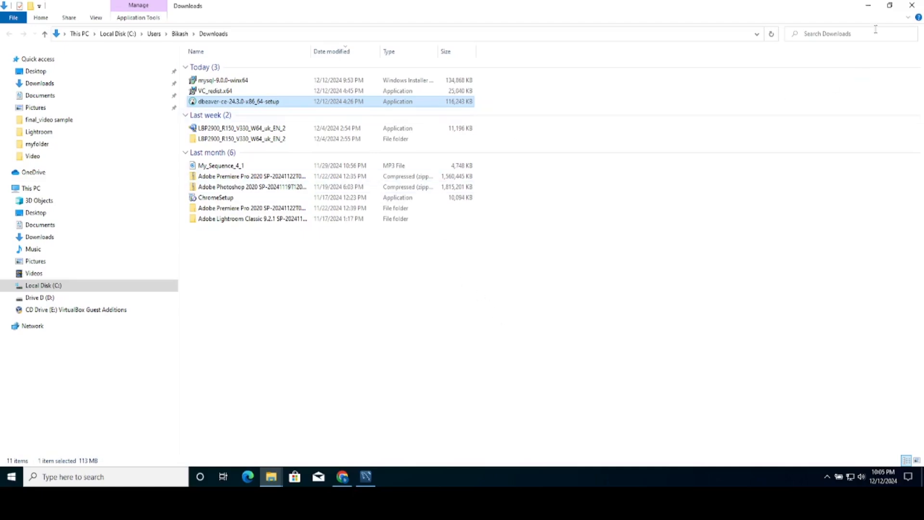
- Keep the default data directory and networking settings, and enter and repeat the root password
left_click(868, 7)
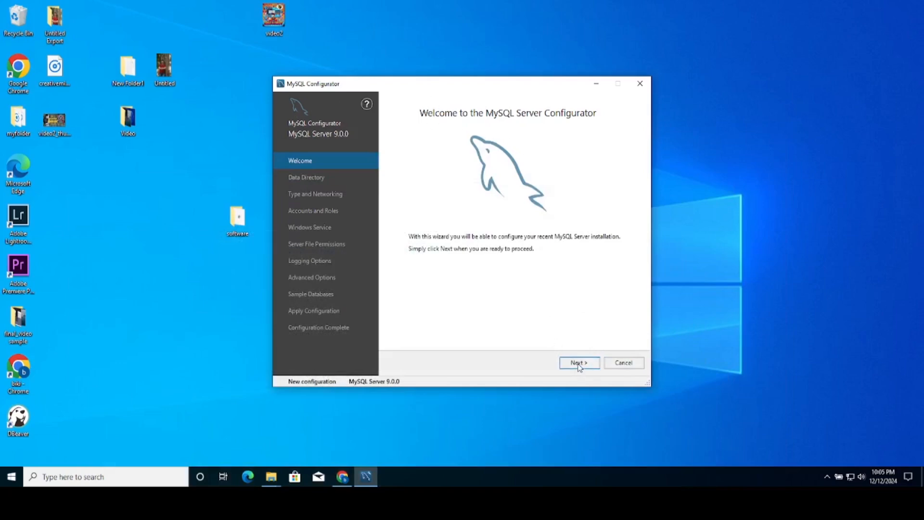
left_click(579, 363)
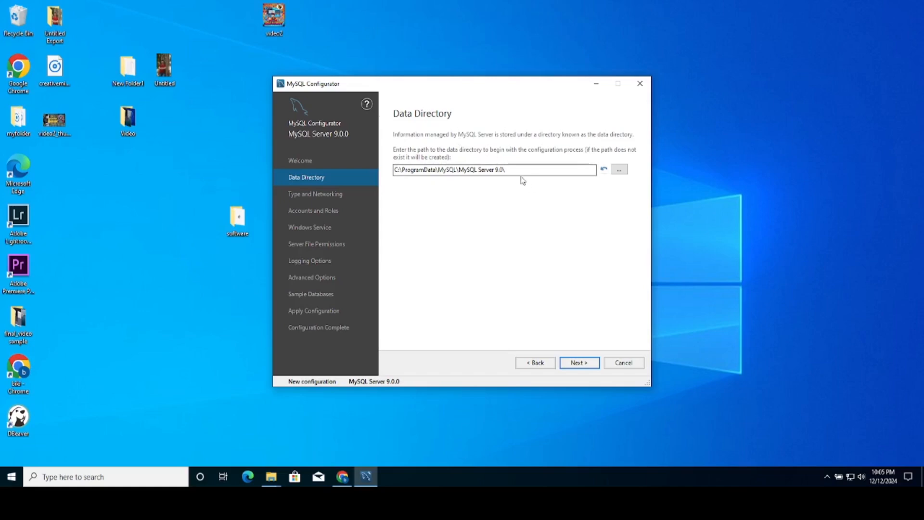
left_click(581, 361)
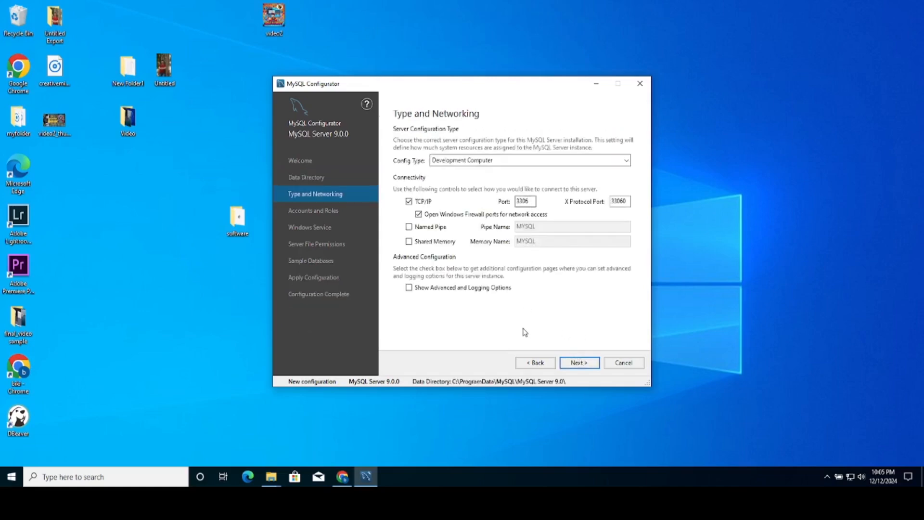
left_click(580, 362)
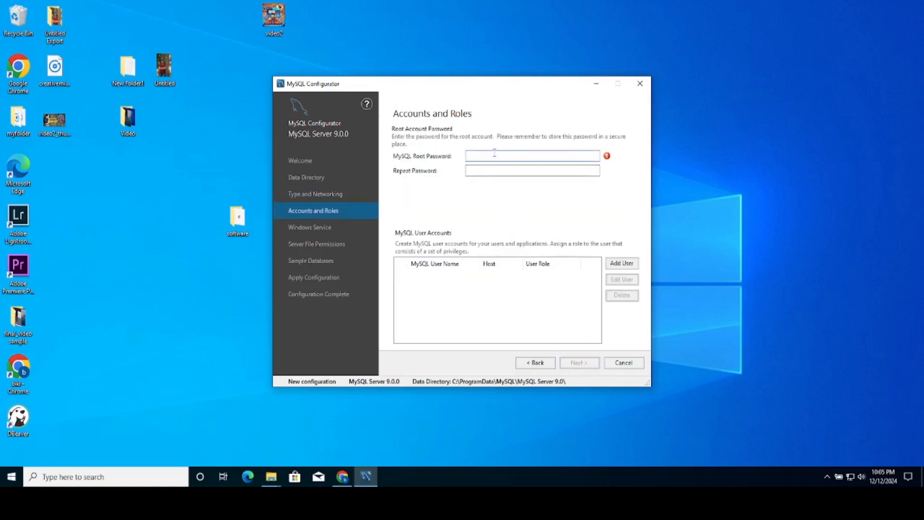
type("root")
left_click(485, 173)
type("root")
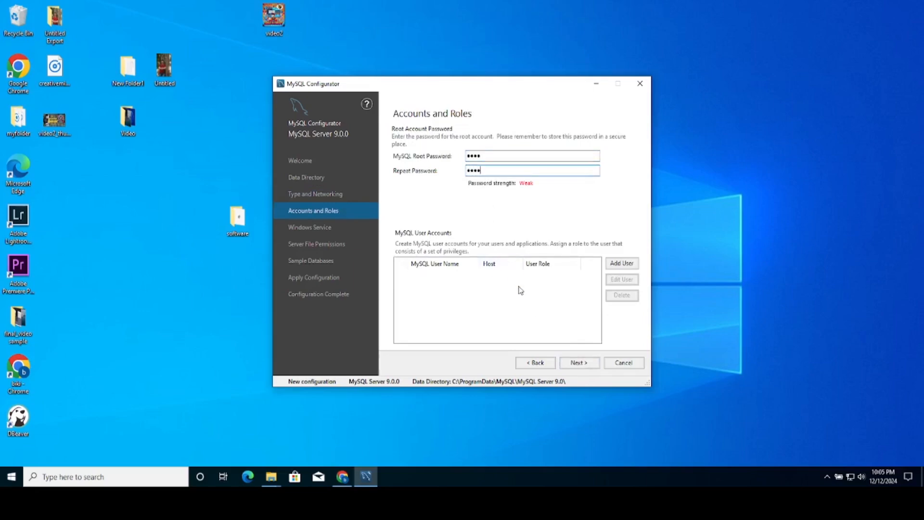
- Keep default service and permission settings, skip sample databases, apply the configuration and finish
left_click(580, 363)
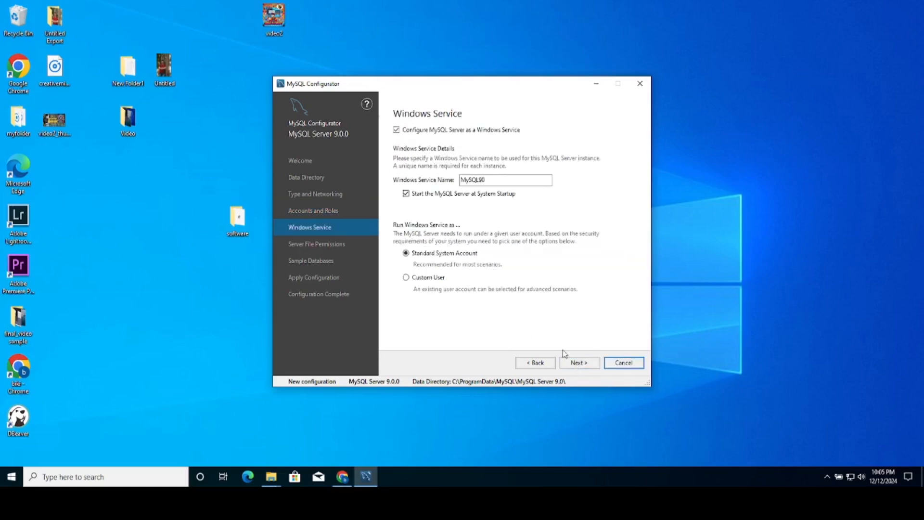
left_click(578, 365)
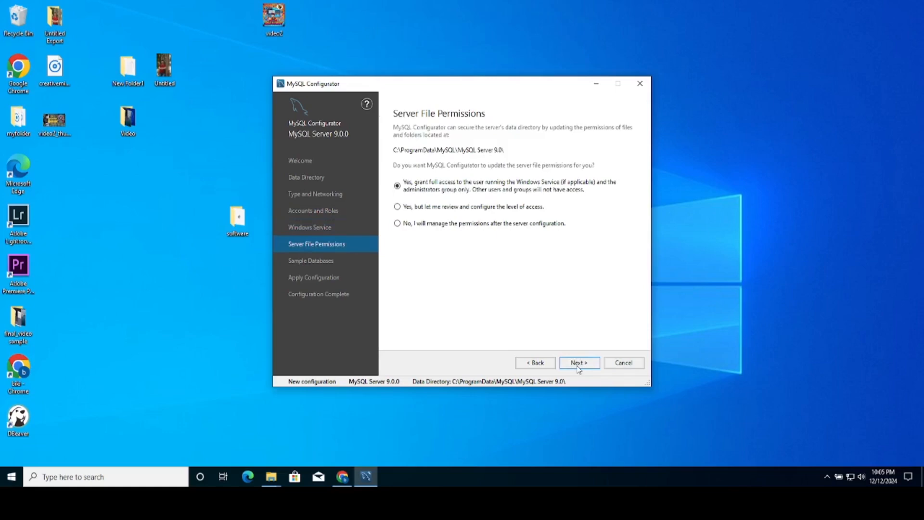
left_click(578, 367)
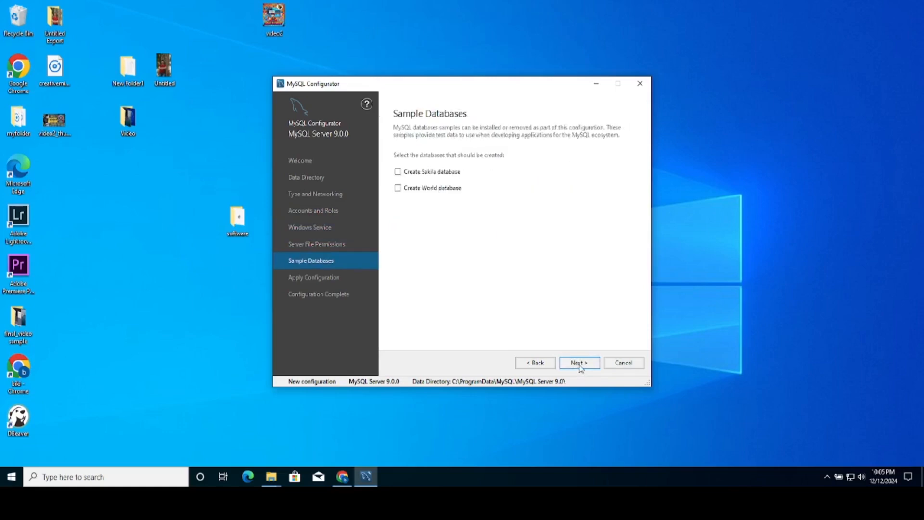
left_click(579, 366)
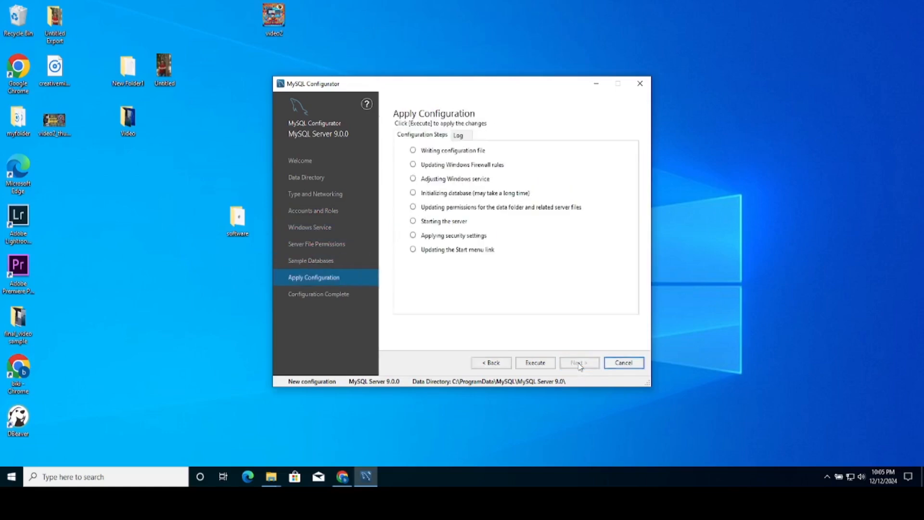
left_click(540, 366)
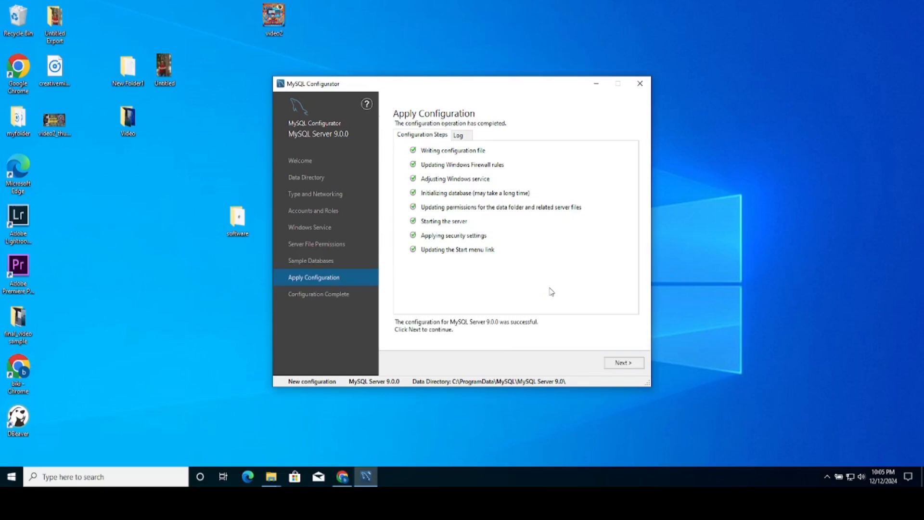
left_click(622, 363)
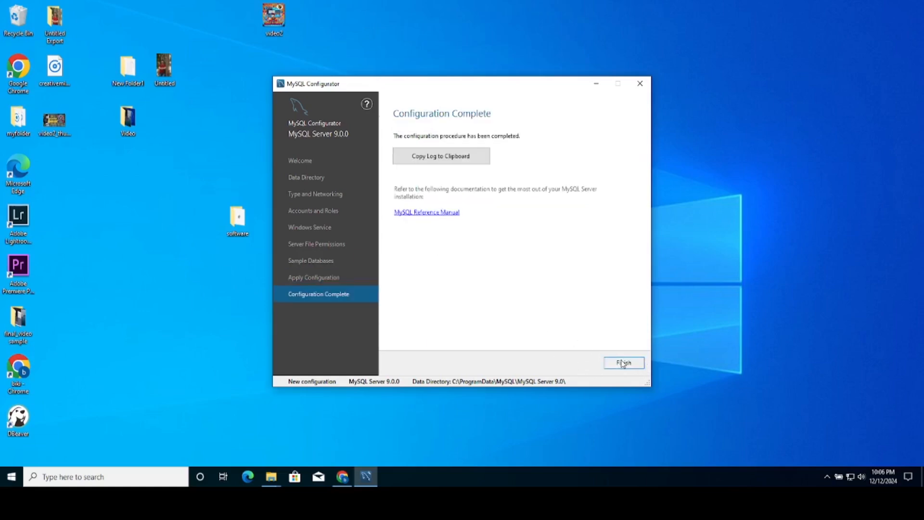
left_click(626, 364)
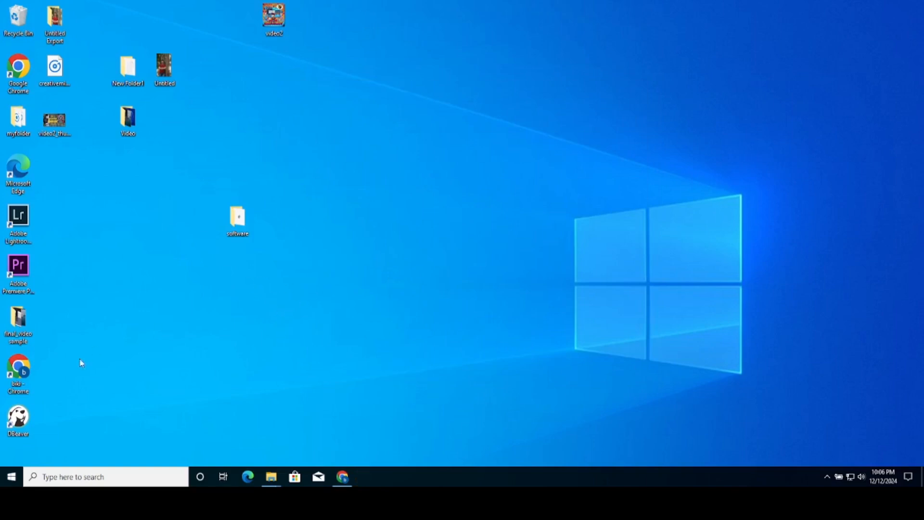
- Launch DBeaver from the desktop icon and dismiss the Defender exclusion check and tip of the day
double_click(19, 424)
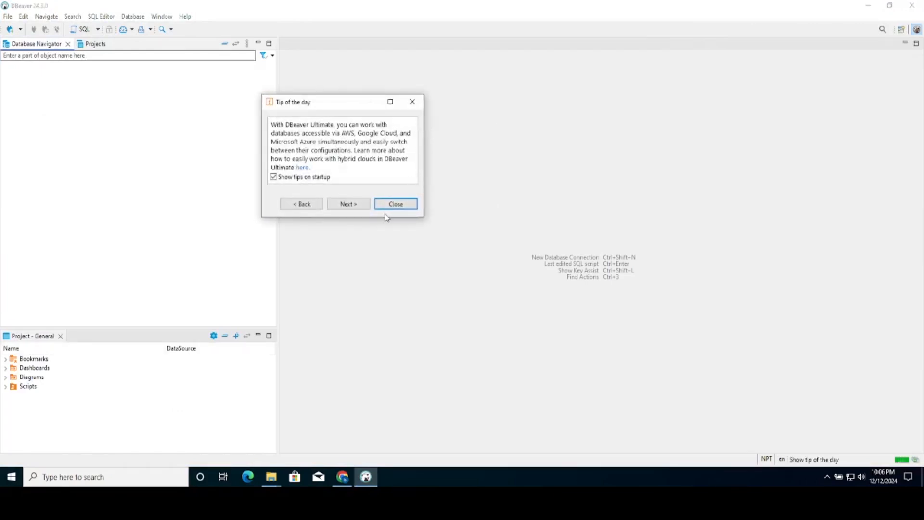
left_click(439, 181)
left_click(413, 103)
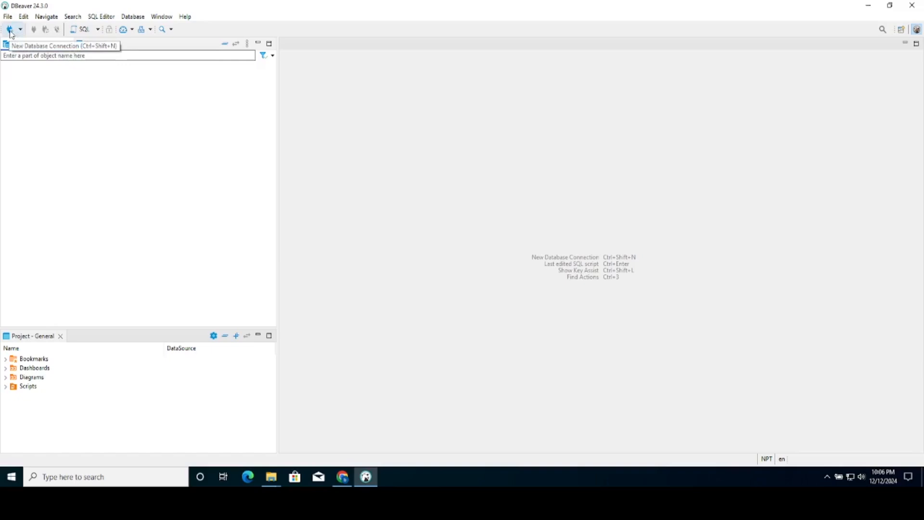
- Start a new MySQL connection in DBeaver with localhost, port 3306 and user root, ready for the password
left_click(10, 29)
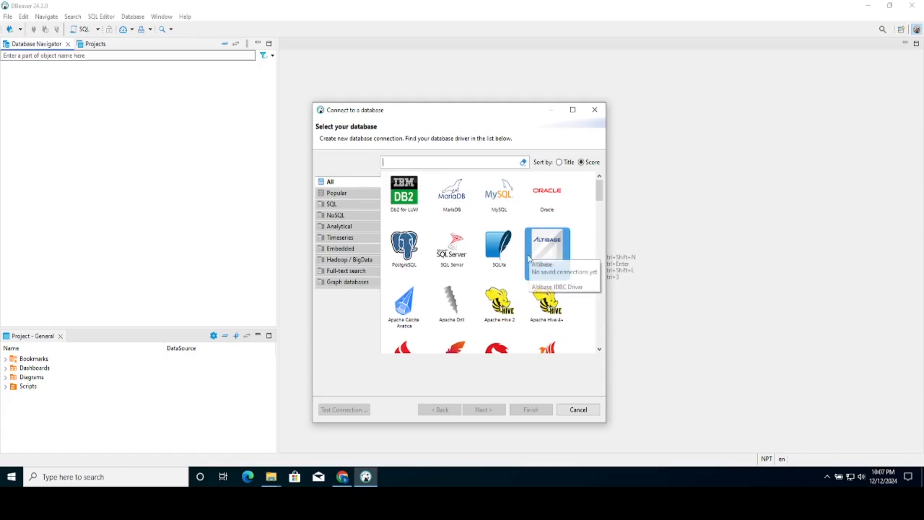
left_click(358, 219)
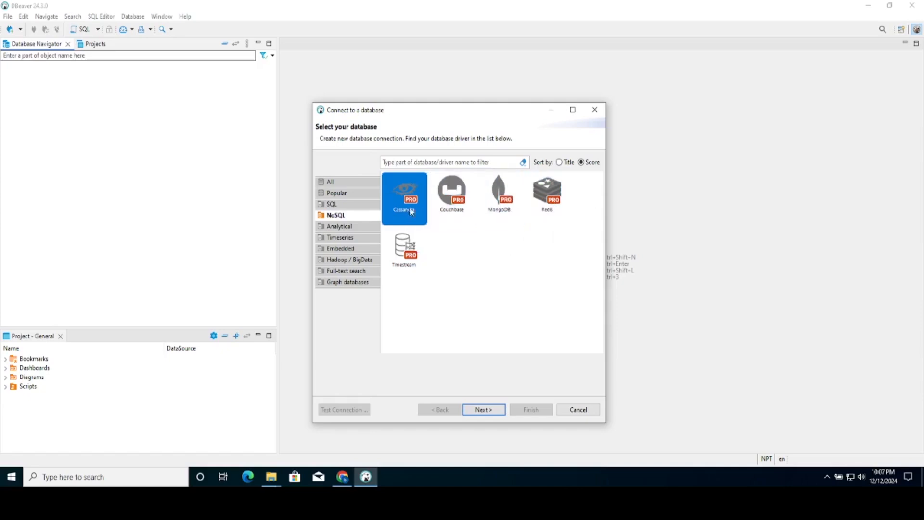
left_click(365, 206)
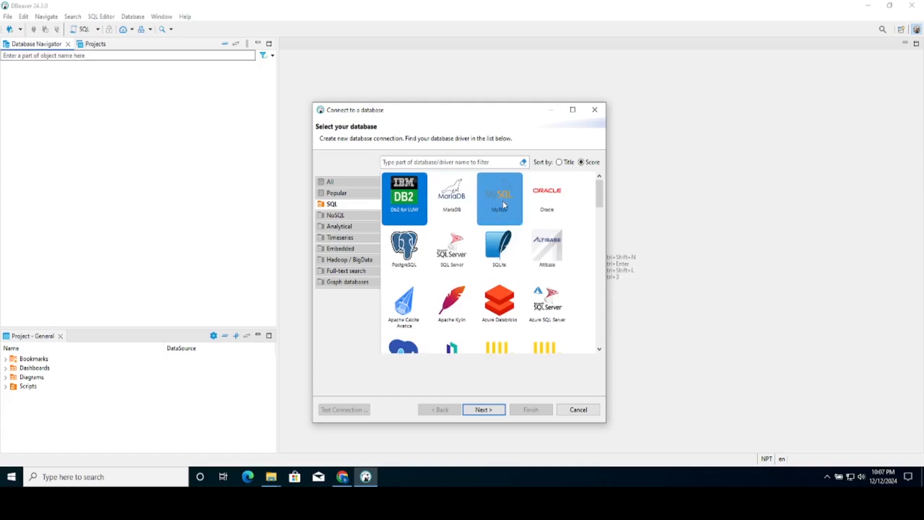
left_click(500, 197)
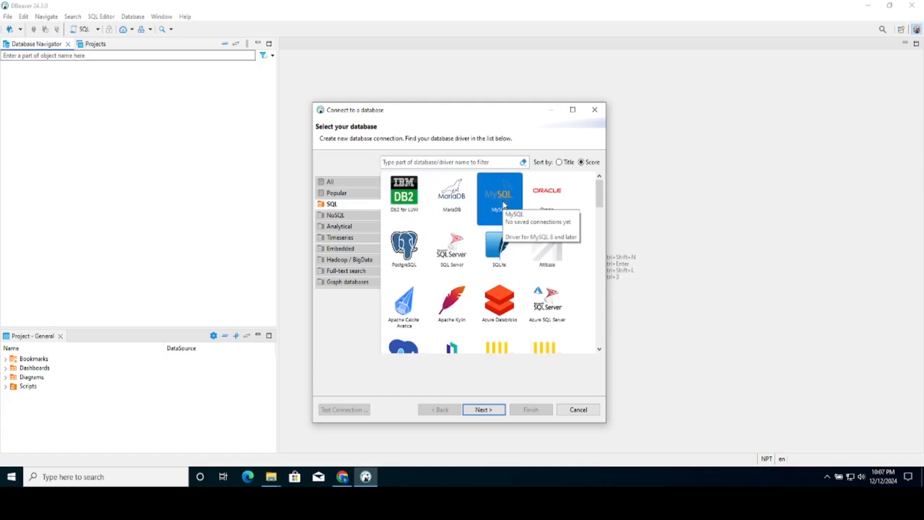
left_click(483, 409)
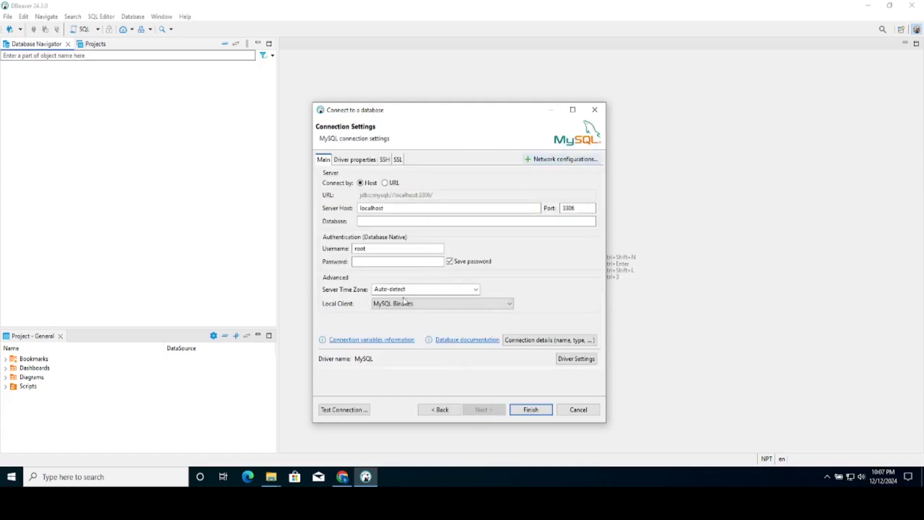
left_click(378, 264)
- Launch MySQL 9.0 Command Line Client from Start and log in with the root password
left_click(18, 481)
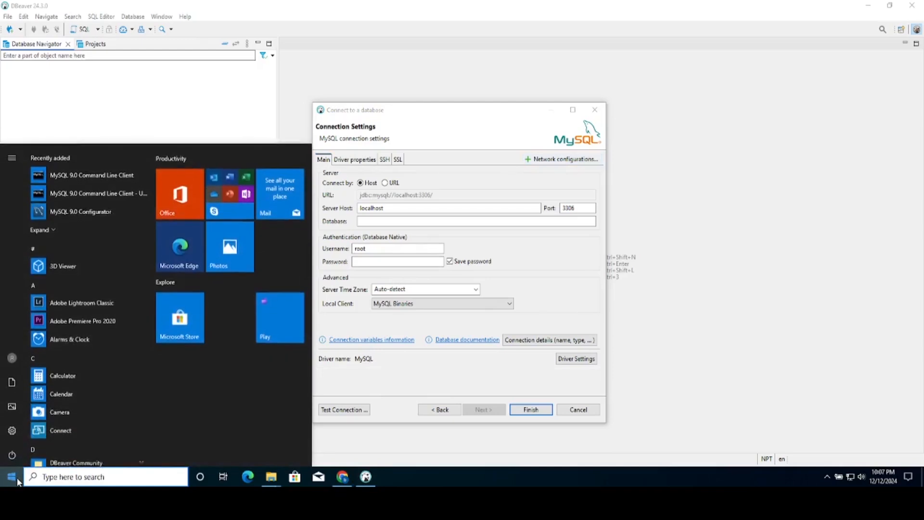
left_click(117, 174)
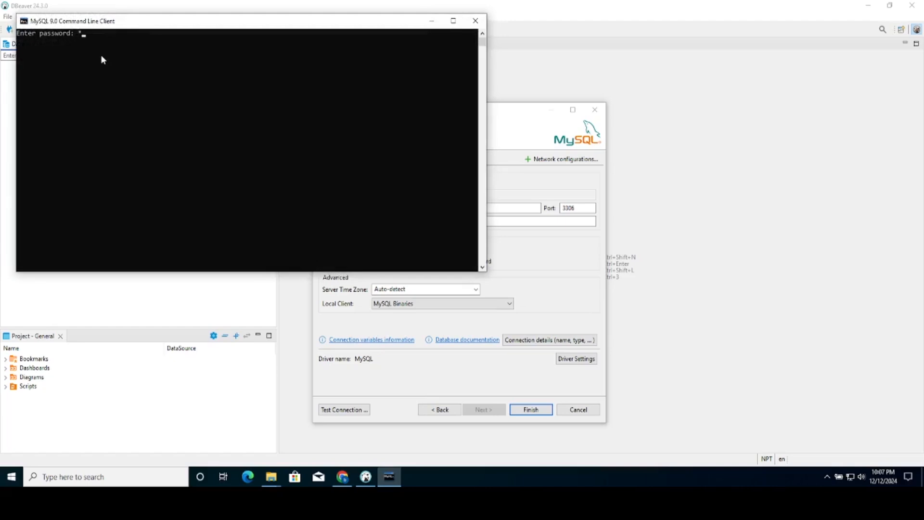
key("BackSpace")
key("Return")
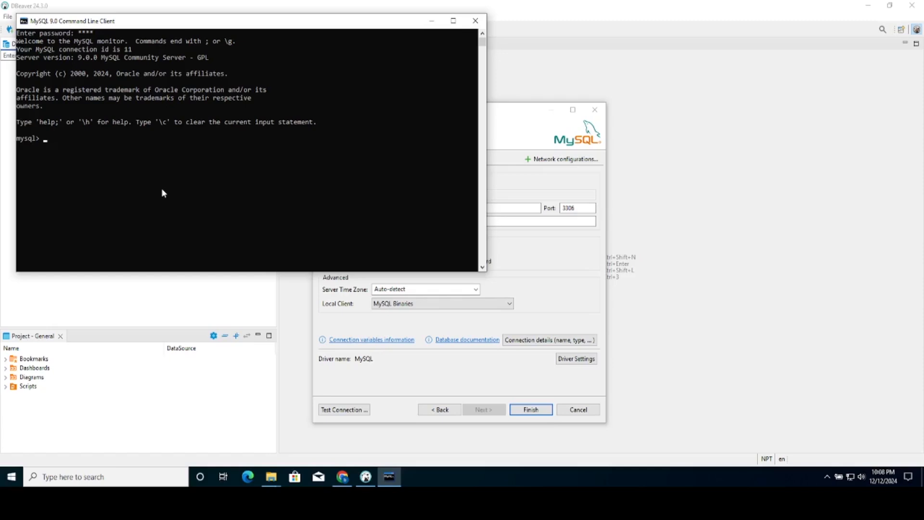
- Type a CREATE USER statement for localhost identified by a password, then cancel the mistyped version
left_click(106, 138)
type("create user 'bikash'@'")
type("localost")
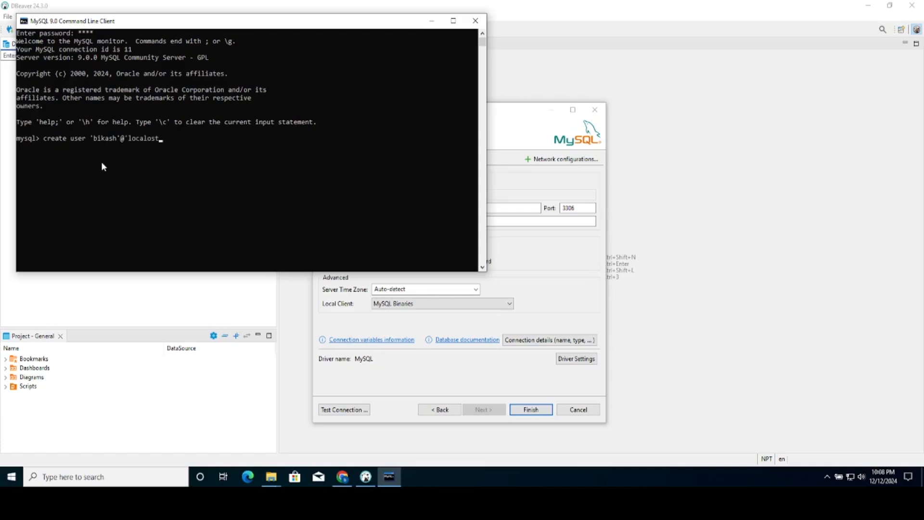
type("l identified by 'P@ssw0rd';")
type(";")
key("ctrl+c")
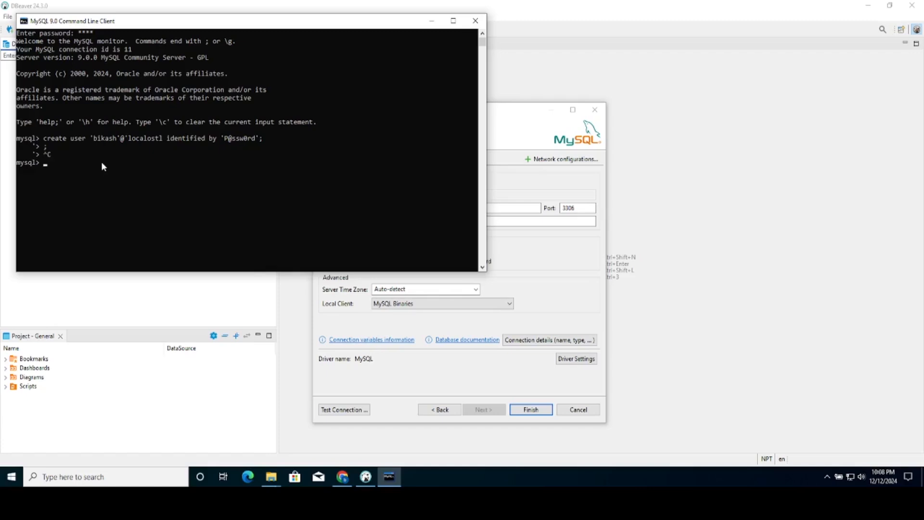
- Recall the CREATE USER statement, correct the host to 'localhost' and the user name, and run it
key("Up")
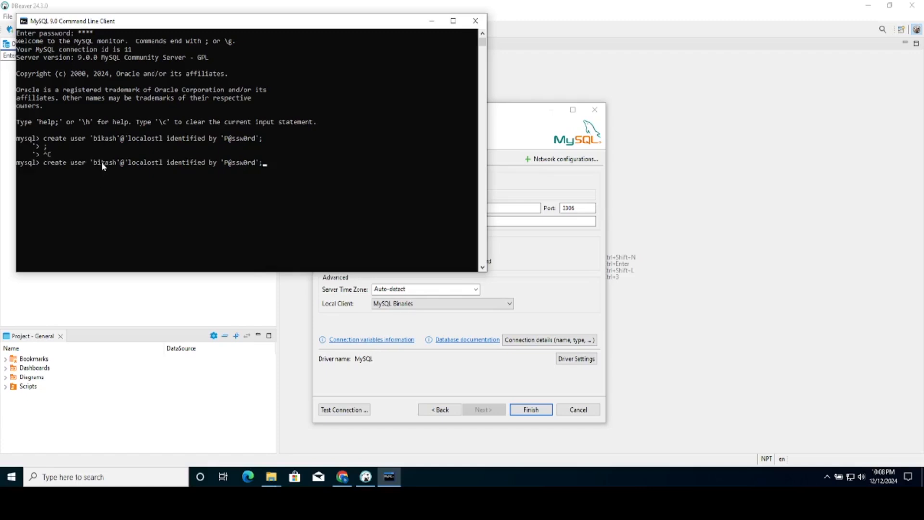
key("Left")
key("Left")
key("Left")
key("Left")
key("Left")
key("Left")
key("Left")
key("Left")
key("Left")
key("Left")
key("Left")
key("Left")
key("Left")
key("Left")
key("Left")
key("Left")
key("Left")
key("Left")
key("Left")
key("BackSpace")
key("BackSpace")
key("BackSpace")
key("BackSpace")
key("BackSpace")
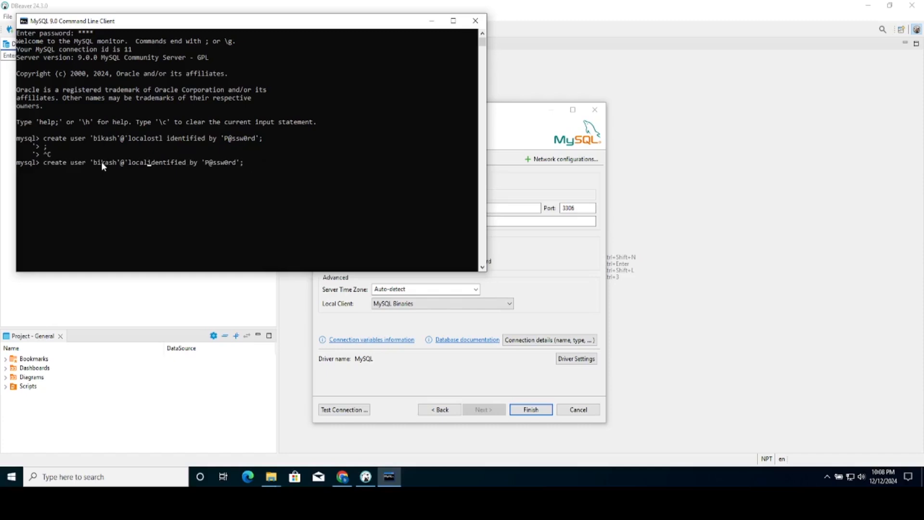
type("host")
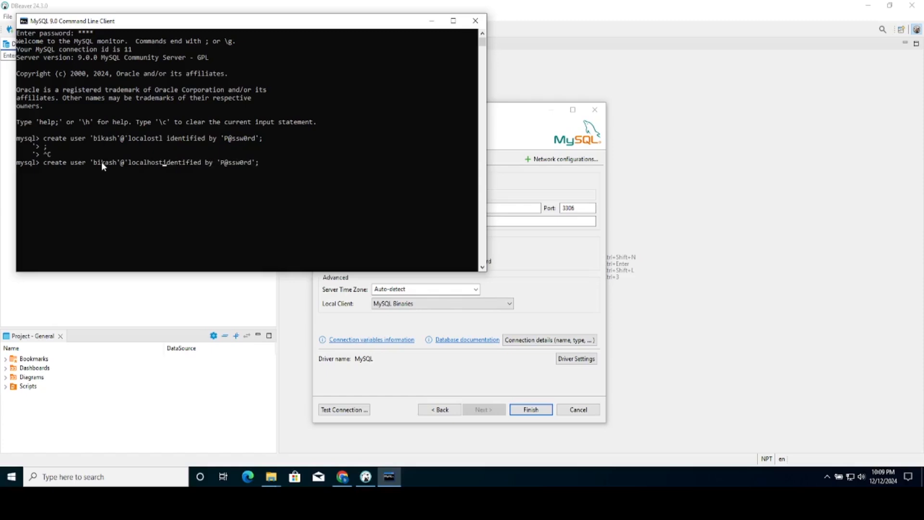
type("'")
left_click(264, 164)
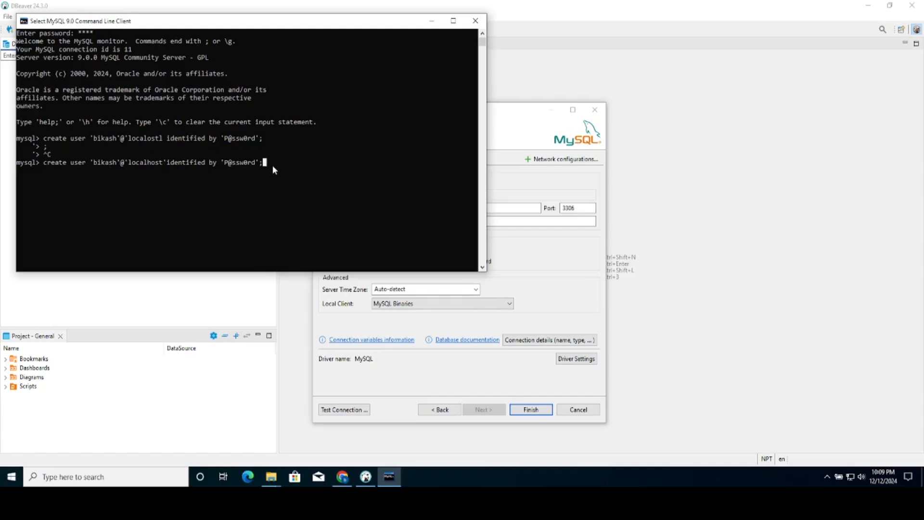
key("Escape")
key("ctrl+e")
key("BackSpace")
key("BackSpace")
type("i")
key("Right")
key("Right")
key("Right")
key("Right")
key("Right")
key("Right")
key("Right")
key("Right")
key("Right")
key("Right")
key("Right")
key("Right")
key("Right")
key("Right")
key("Right")
key("Right")
key("Right")
key("Right")
key("Right")
key("Right")
key("Return")
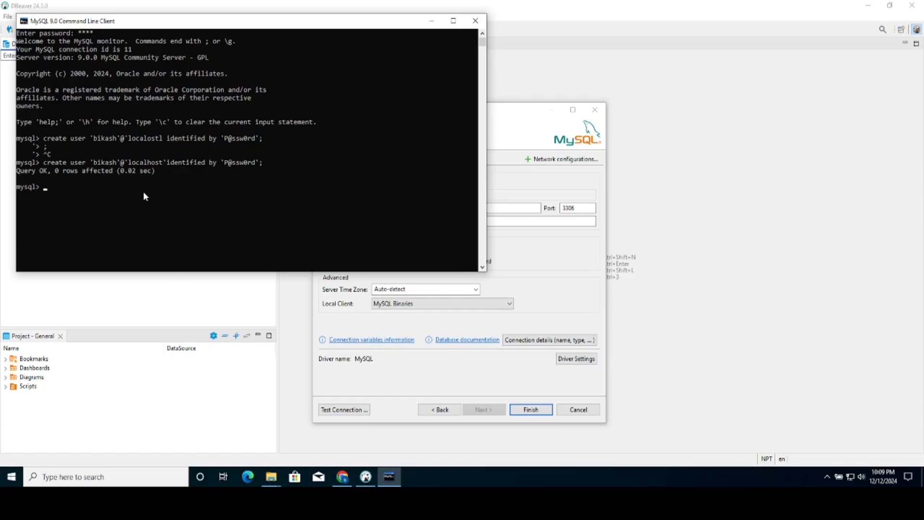
- Grant ALL PRIVILEGES ON *.* to the new user at 'localhost', then run FLUSH PRIVILEGES
type("grant all privileges on *.* to '")
type("bikash'@'local")
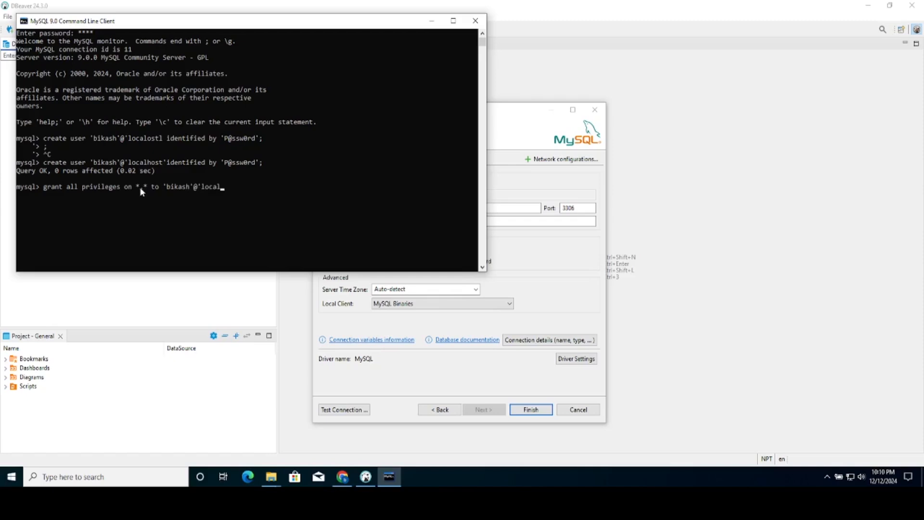
type("host';")
key("Return")
type("flus")
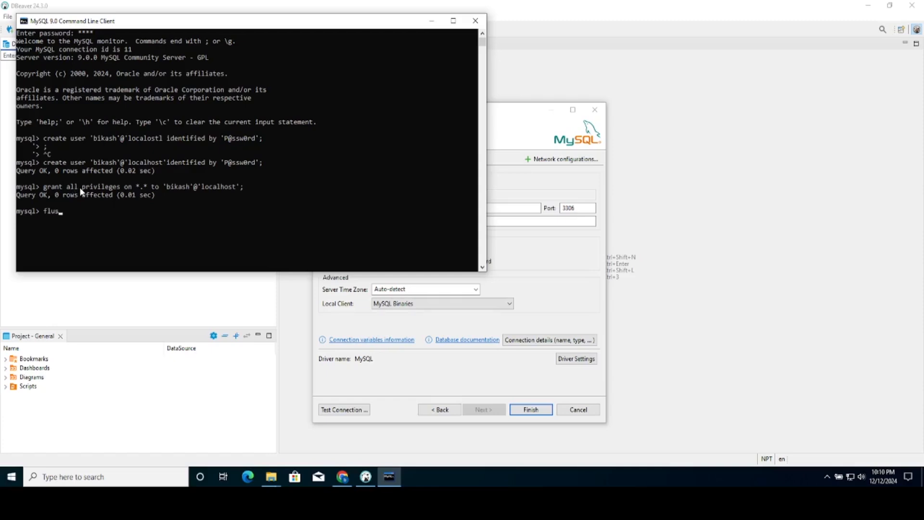
type("h privileges;")
key("Return")
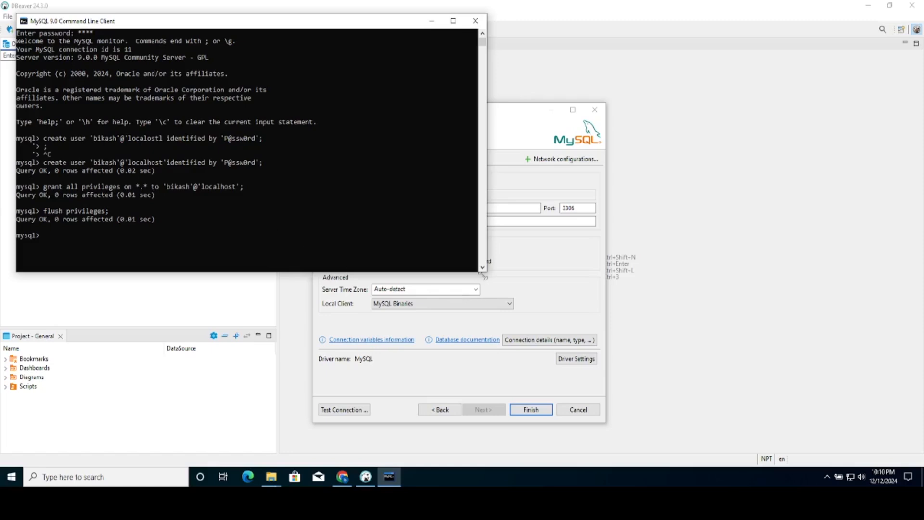
- Replace the root username with the new user's name and enter their password
left_click(514, 130)
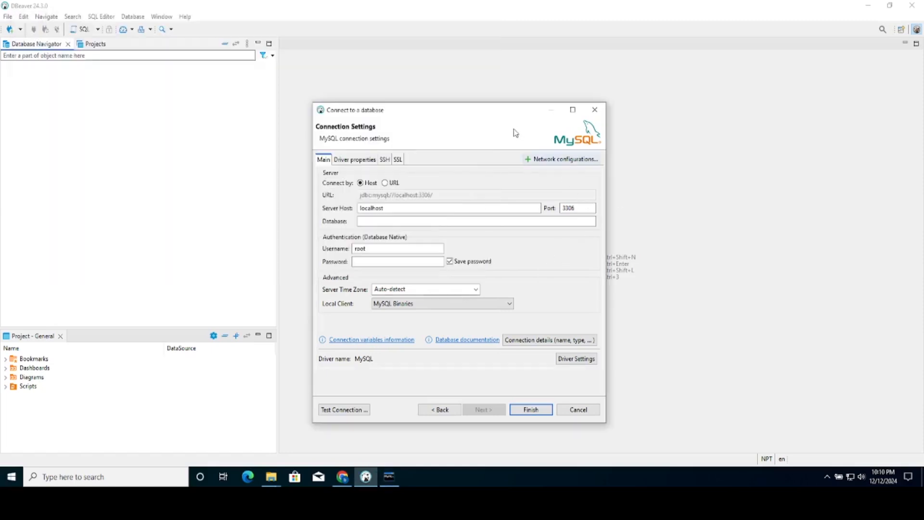
left_click(405, 248)
key("BackSpace")
key("BackSpace")
key("BackSpace")
key("BackSpace")
type("bikash")
left_click(386, 264)
type("********")
- Test the connection, download the MySQL driver files, dismiss the public key error, and save the connection
left_click(358, 410)
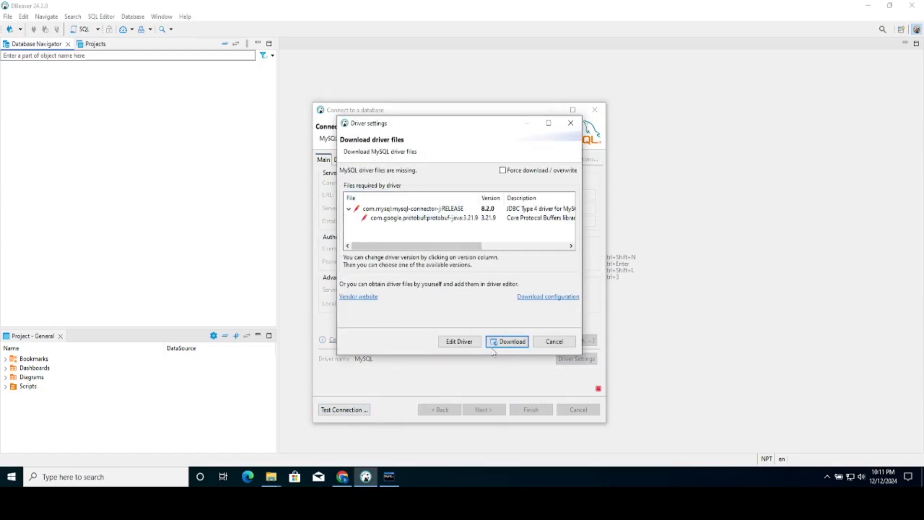
left_click(506, 341)
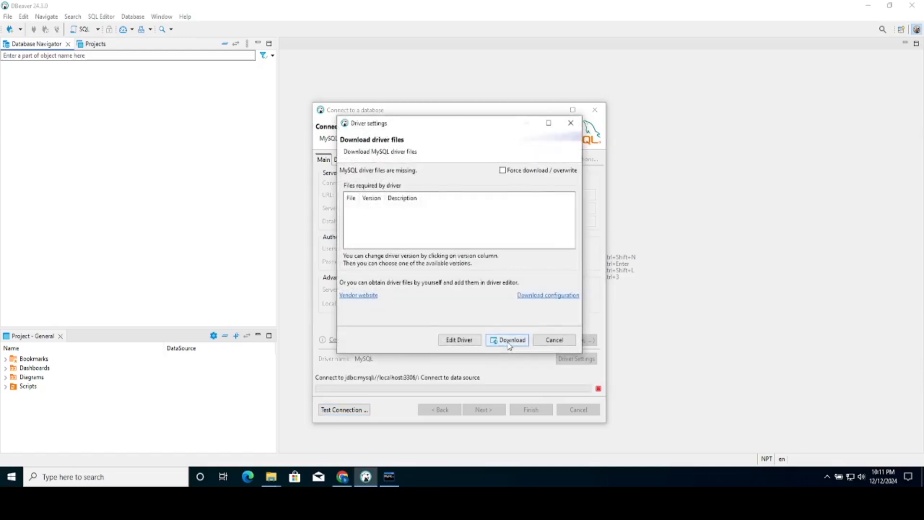
left_click(507, 341)
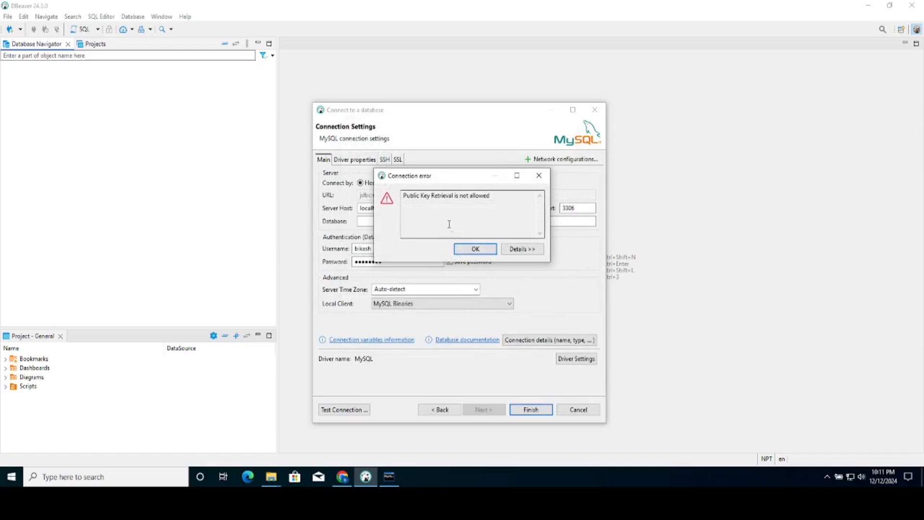
left_click(478, 249)
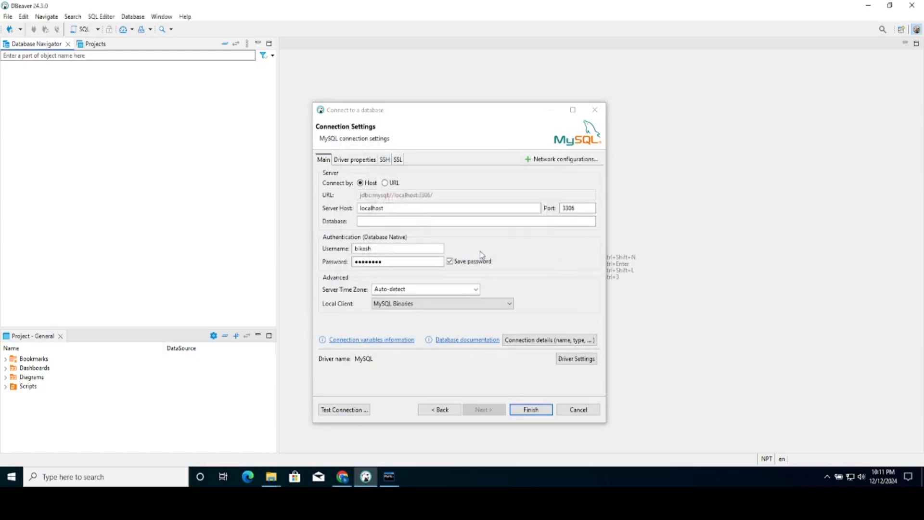
left_click(532, 413)
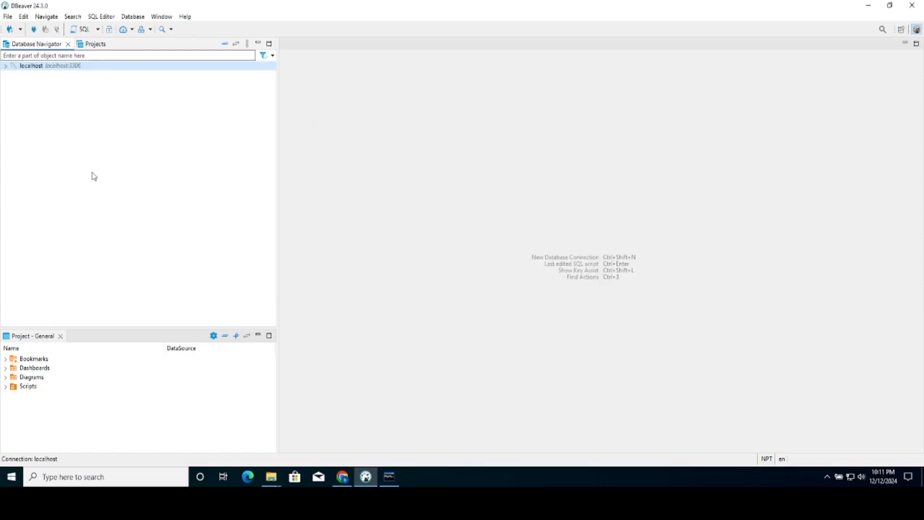
- Try connecting to localhost, download the driver files, and dismiss the connection error
left_click(6, 67)
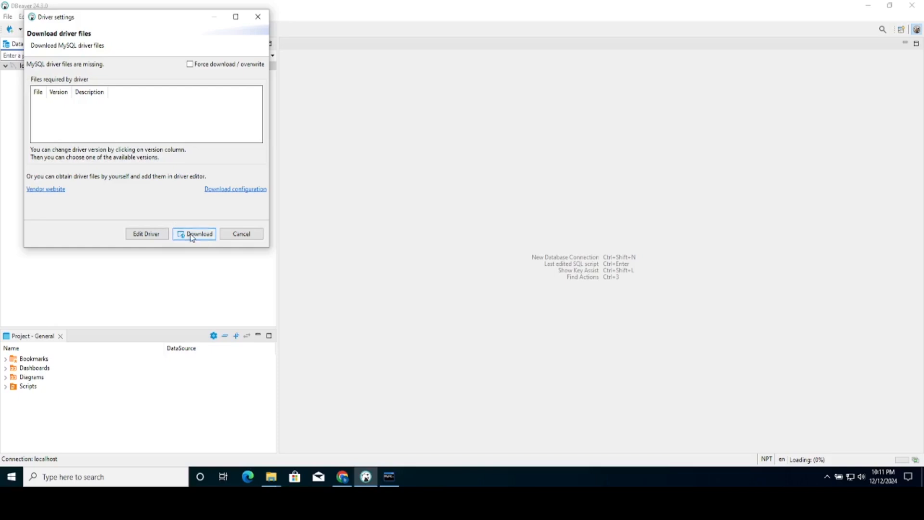
left_click(193, 234)
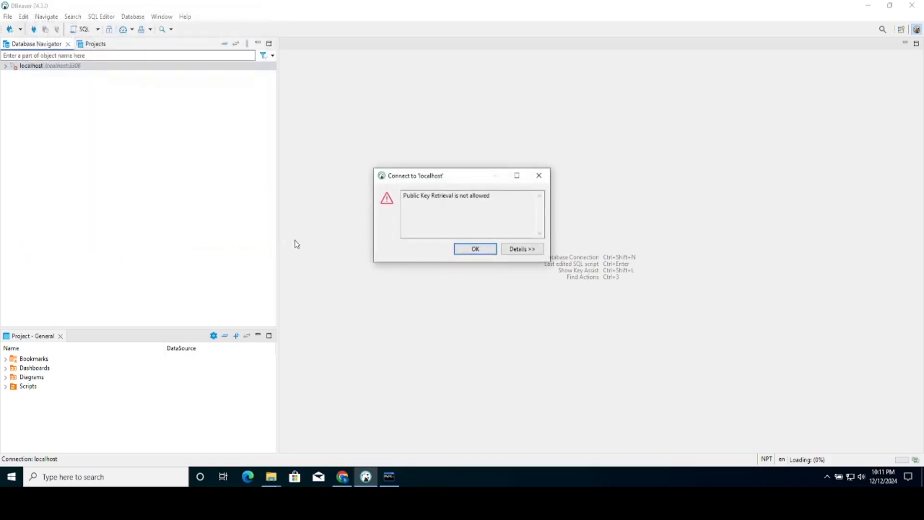
left_click(465, 249)
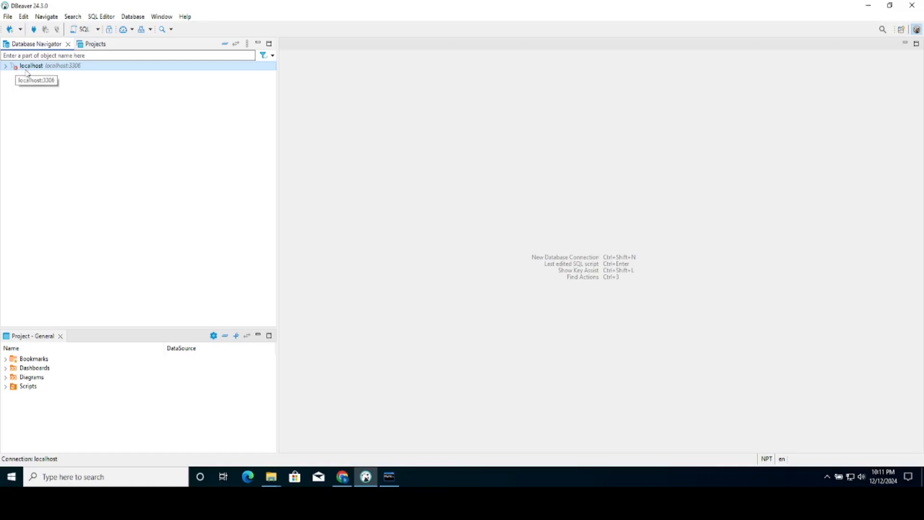
- Set the localhost connection's allowPublicKeyRetrieval driver property to TRUE and save the settings
right_click(46, 68)
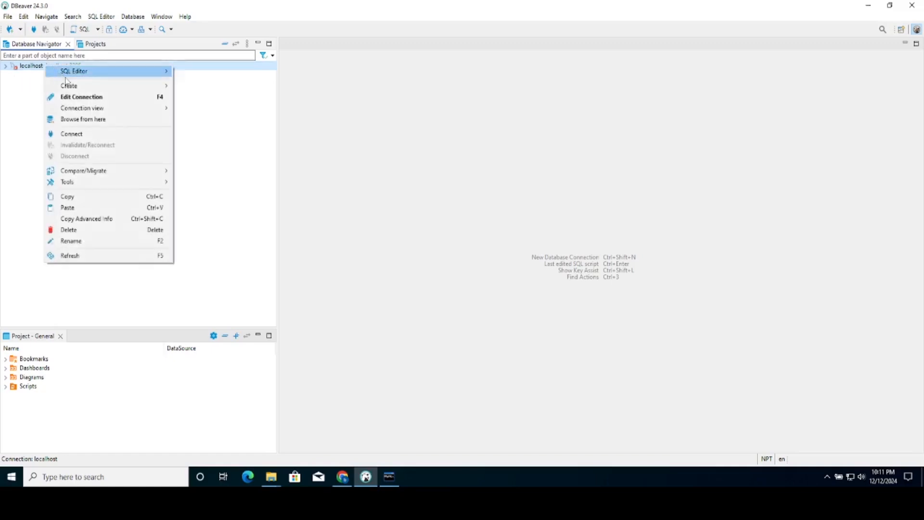
left_click(102, 98)
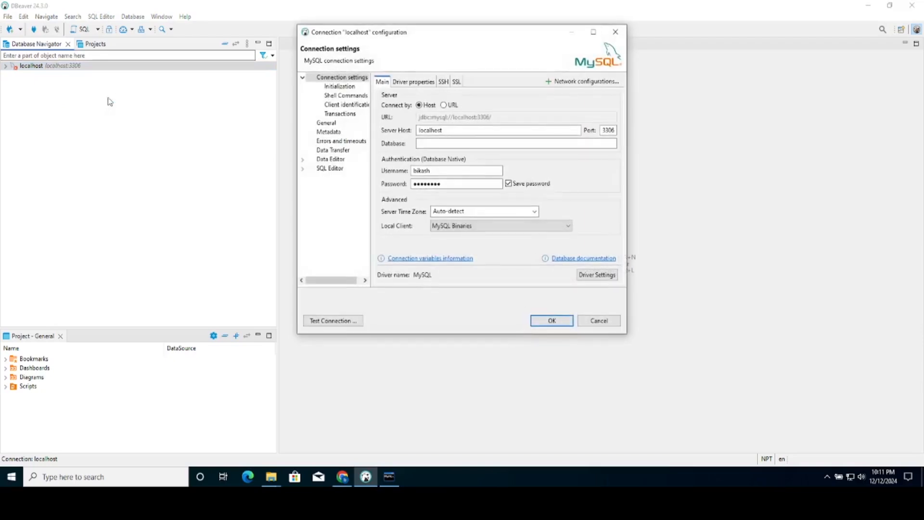
left_click(415, 83)
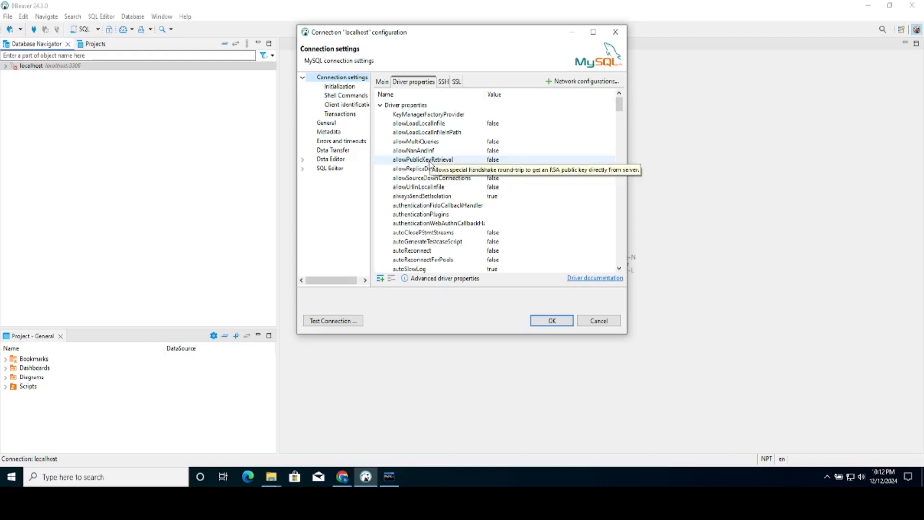
left_click(495, 161)
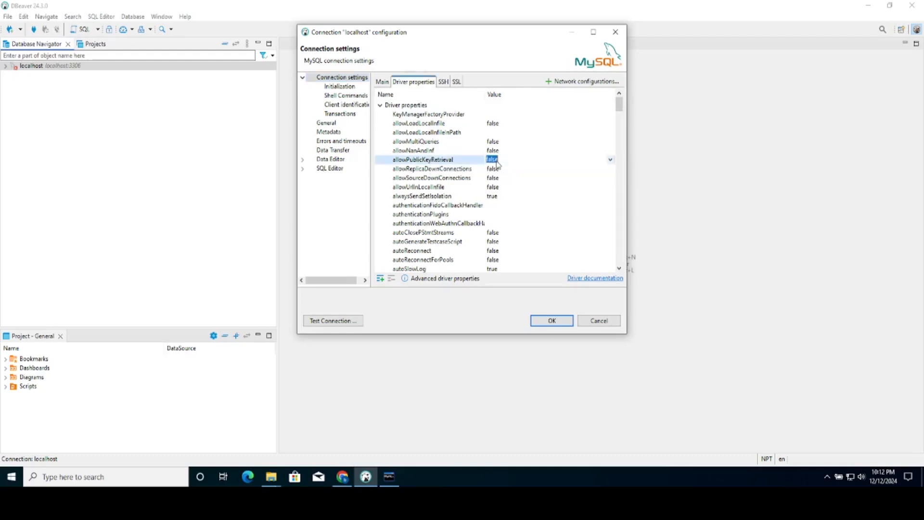
left_click(610, 160)
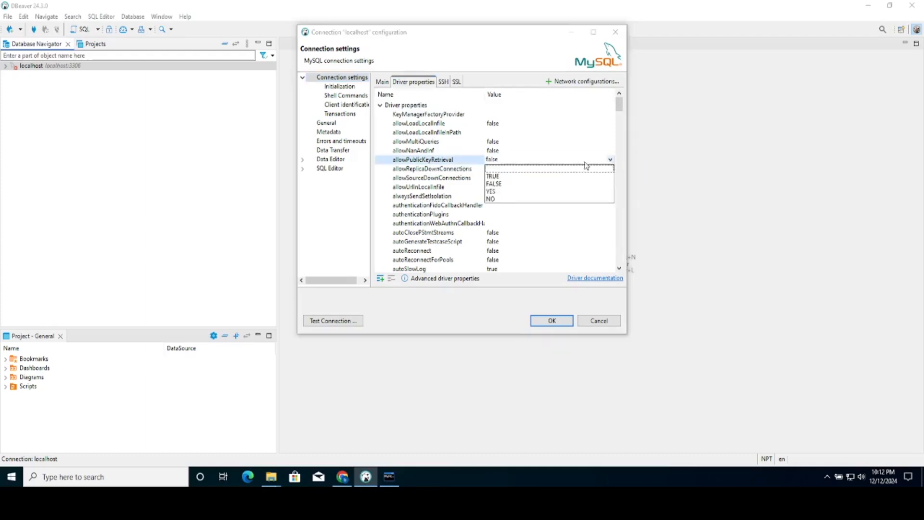
left_click(496, 176)
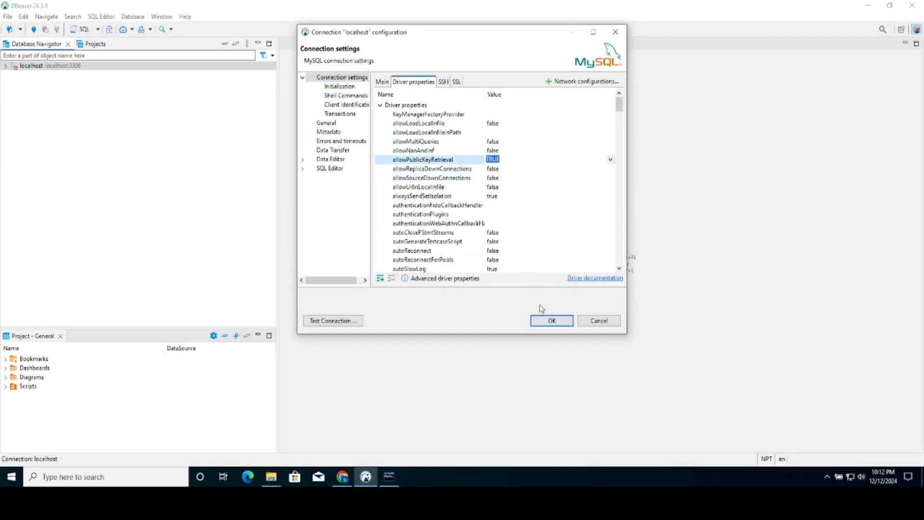
left_click(554, 320)
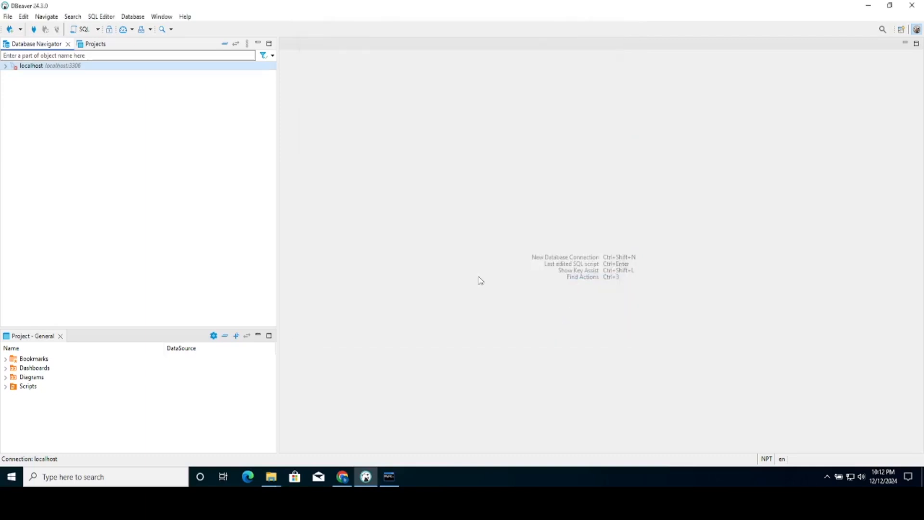
- Connect to localhost with a forced fresh driver download, then minimize the MySQL command line window
double_click(70, 68)
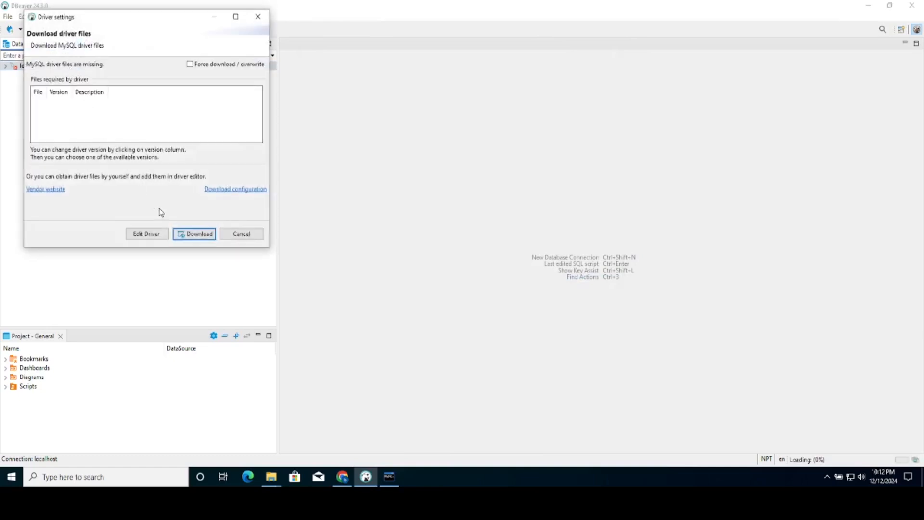
left_click(199, 66)
left_click(197, 234)
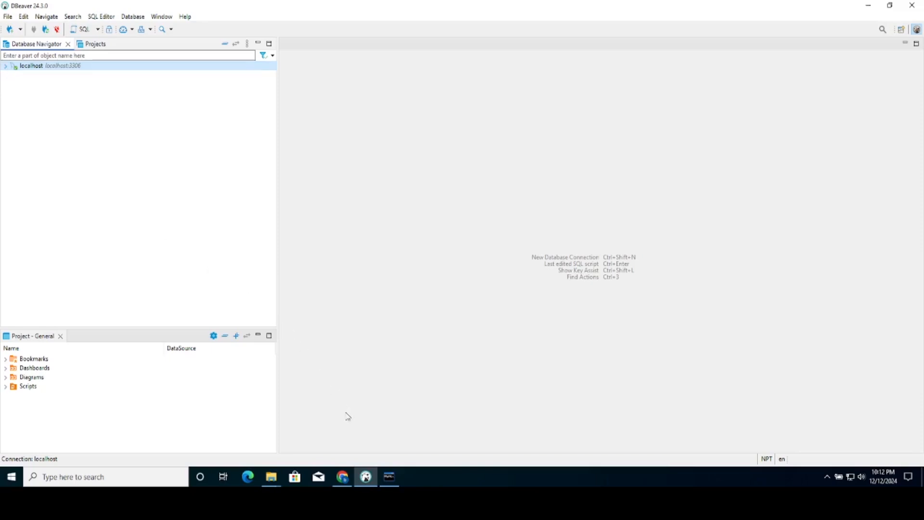
left_click(391, 477)
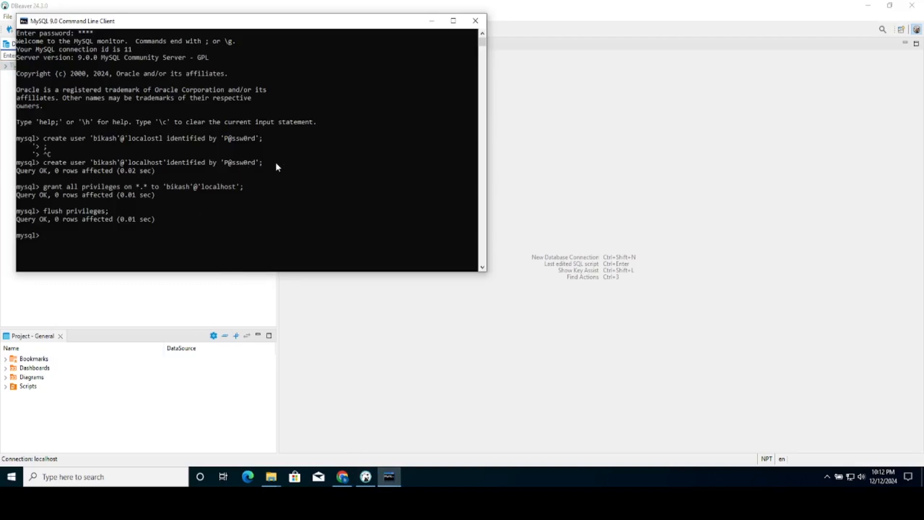
left_click(431, 27)
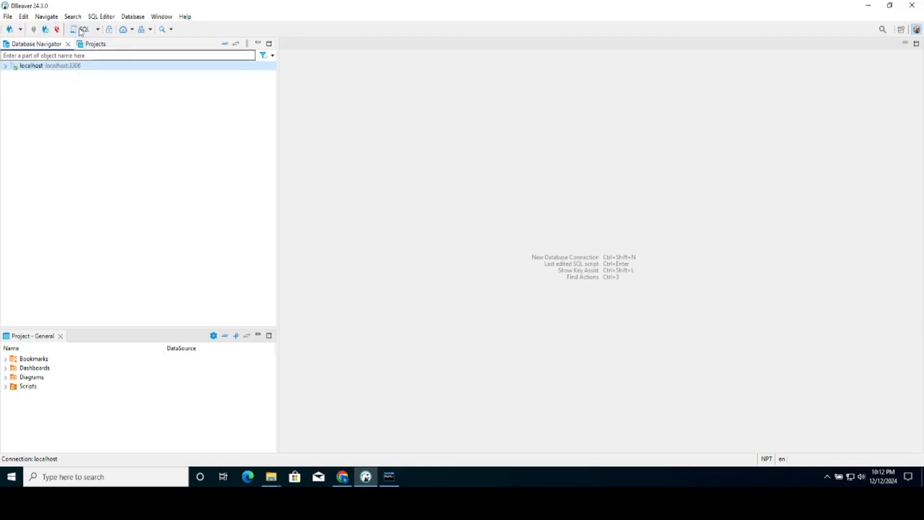
- Run 'create database learning;' in a new SQL script
left_click(98, 29)
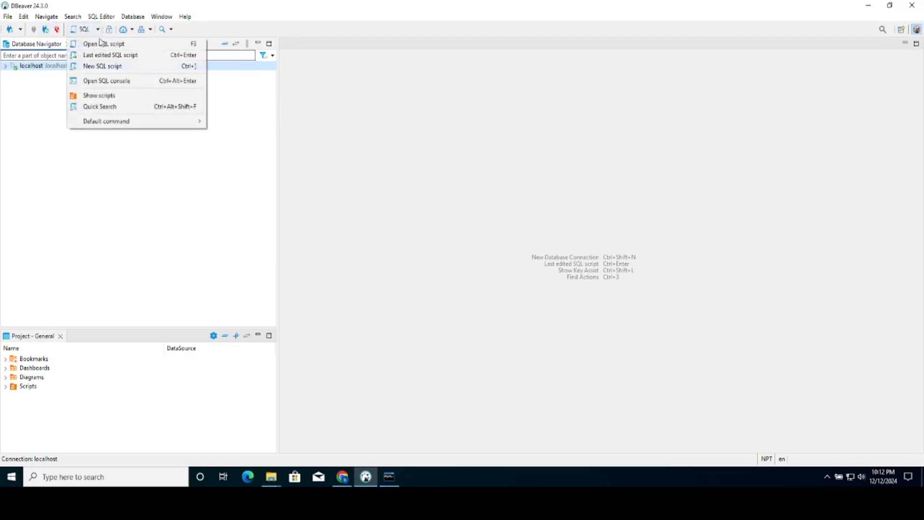
left_click(121, 66)
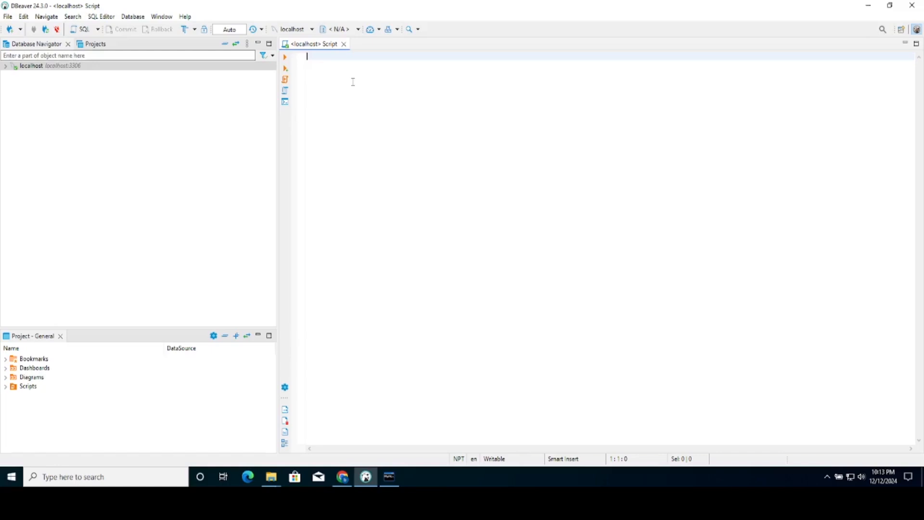
type("create a")
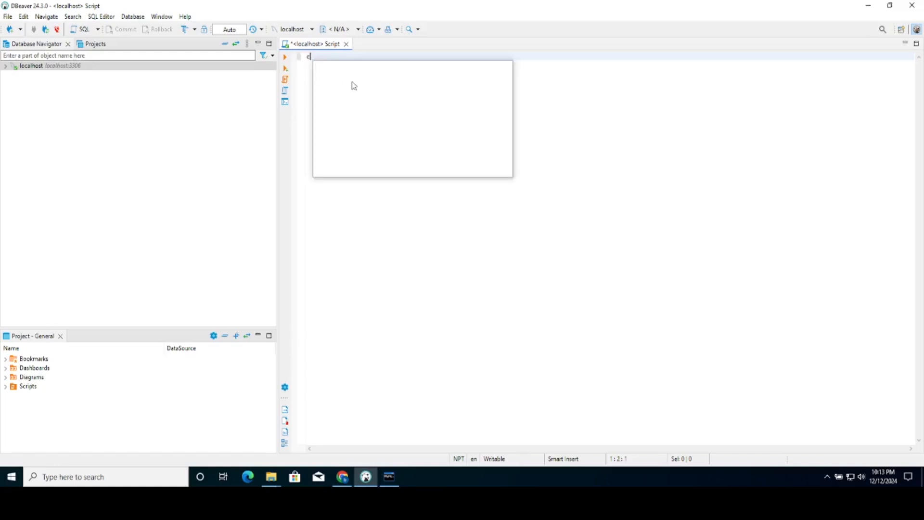
key("BackSpace")
key("BackSpace")
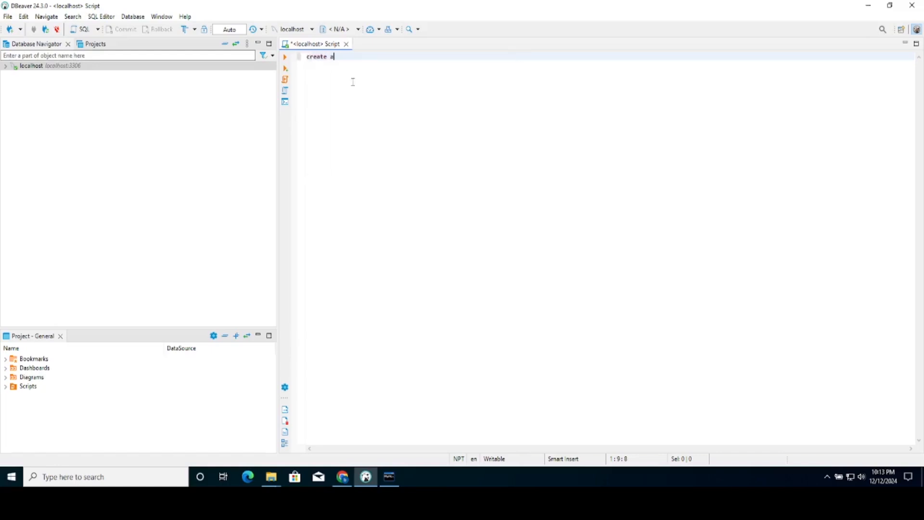
type("database learning;")
key("ctrl+a")
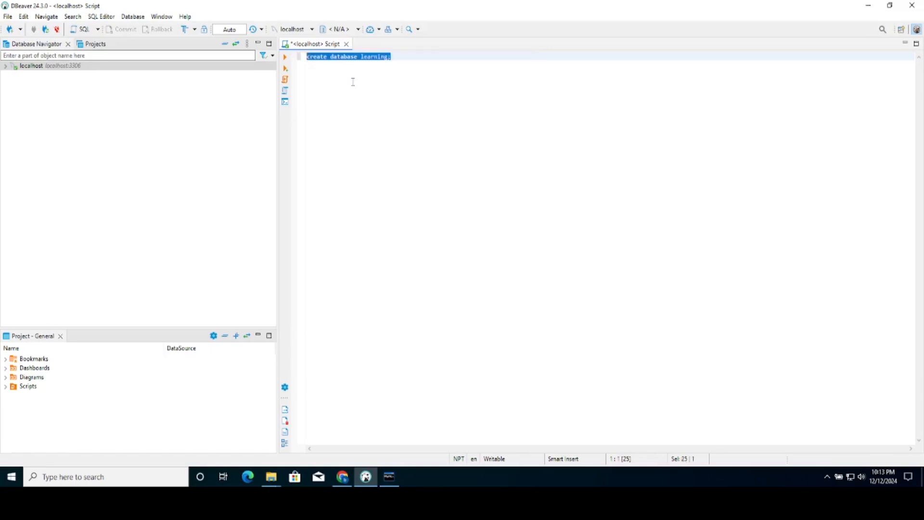
key("ctrl+Return")
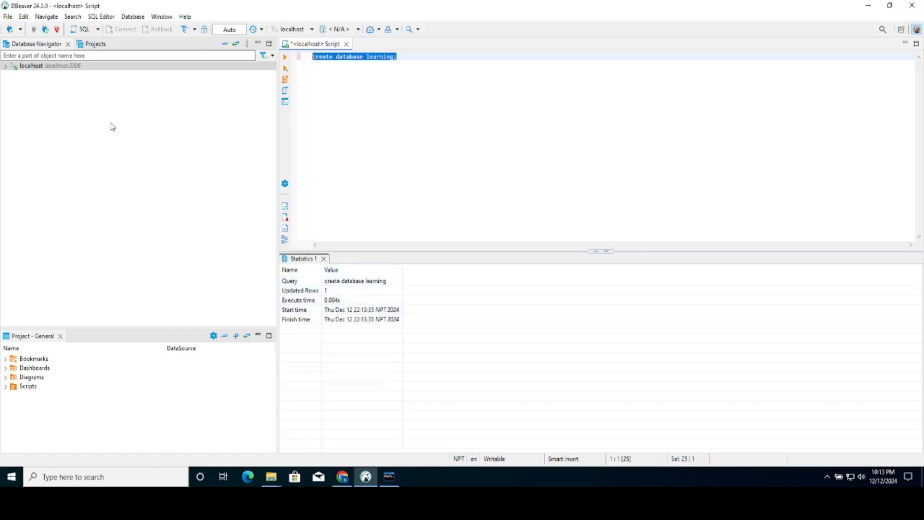
- Refresh the localhost connection so the learning database appears under Databases
left_click(6, 67)
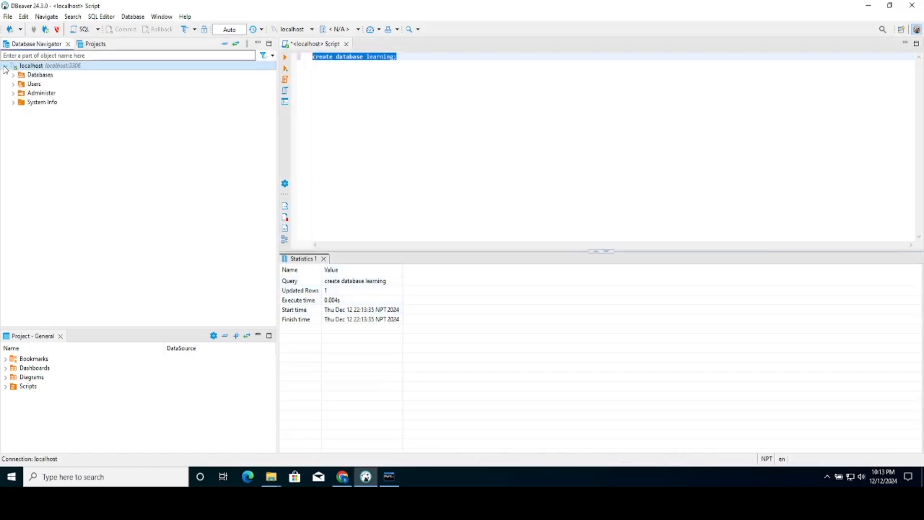
right_click(28, 66)
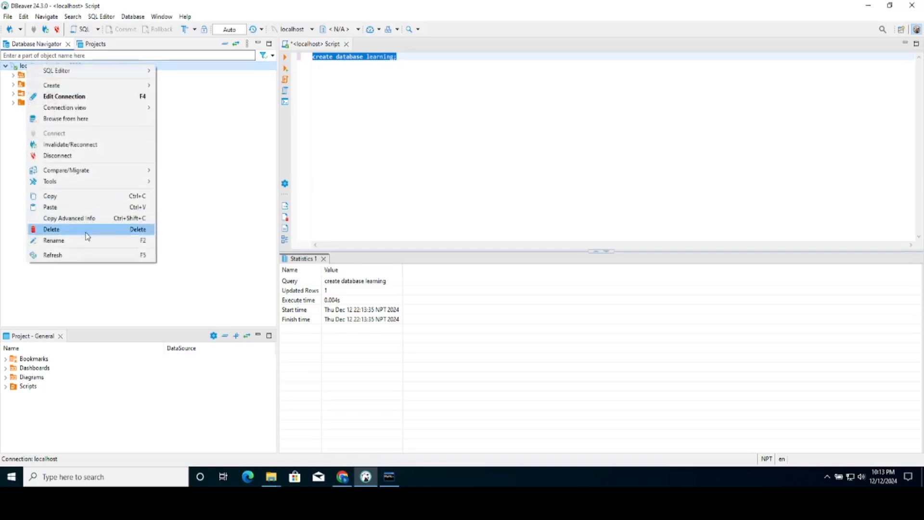
left_click(88, 254)
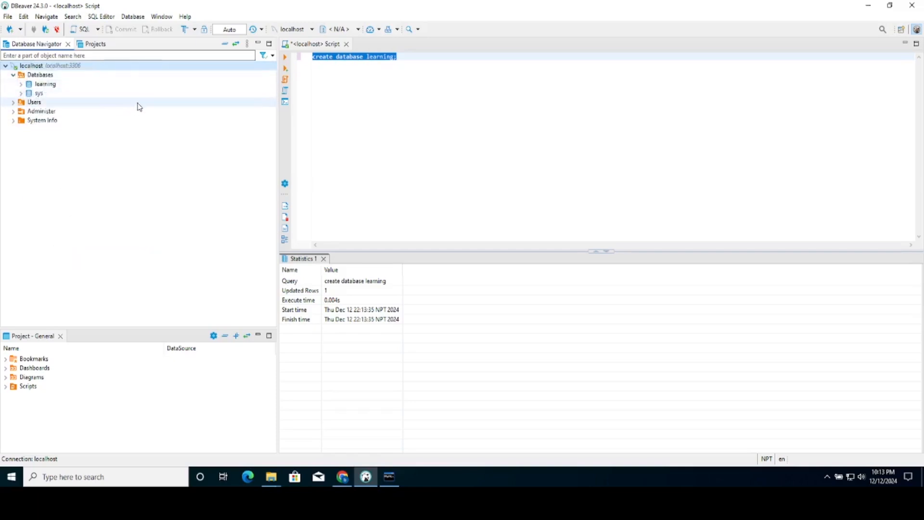
left_click(464, 57)
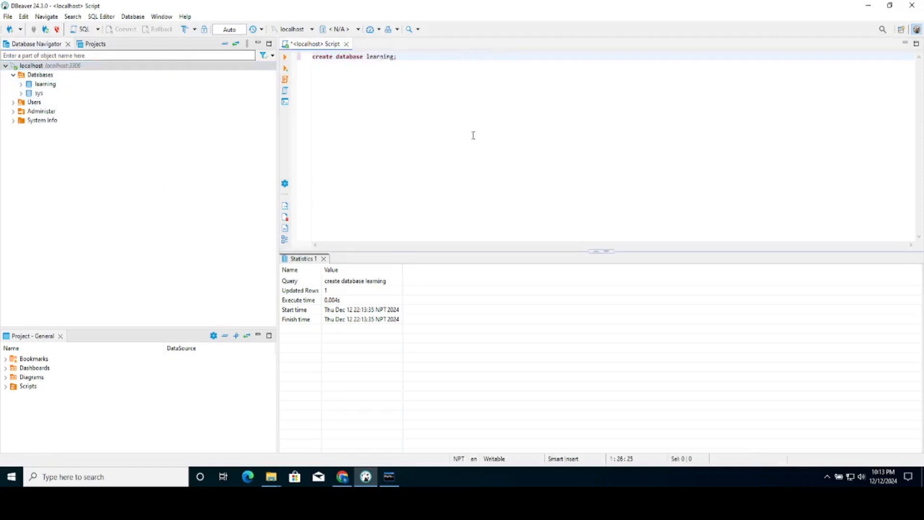